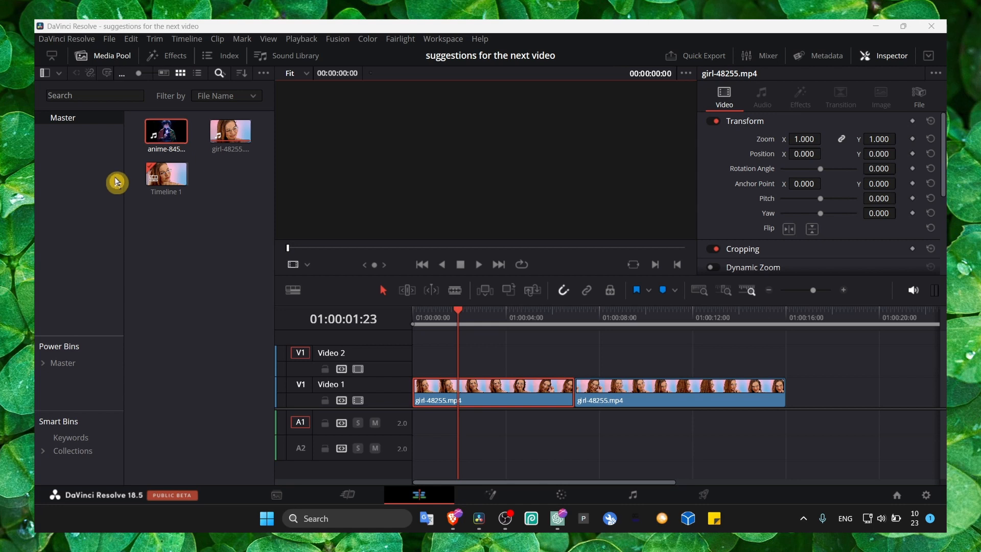
- Examine the media import commands available in the media pool's Master bin
{"action": "right_click", "coordinate": [185, 222]}
{"action": "left_click", "coordinate": [168, 225]}
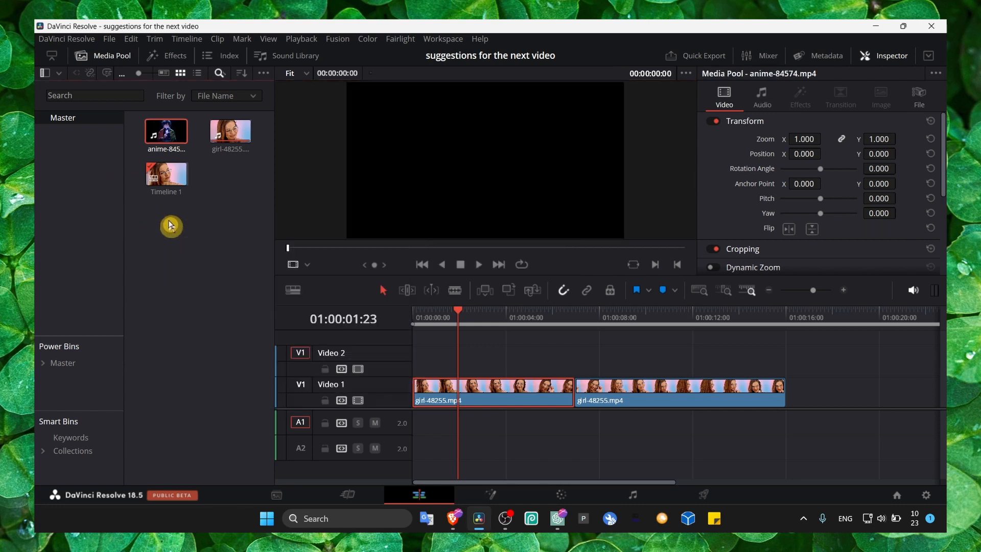
{"action": "right_click", "coordinate": [170, 222]}
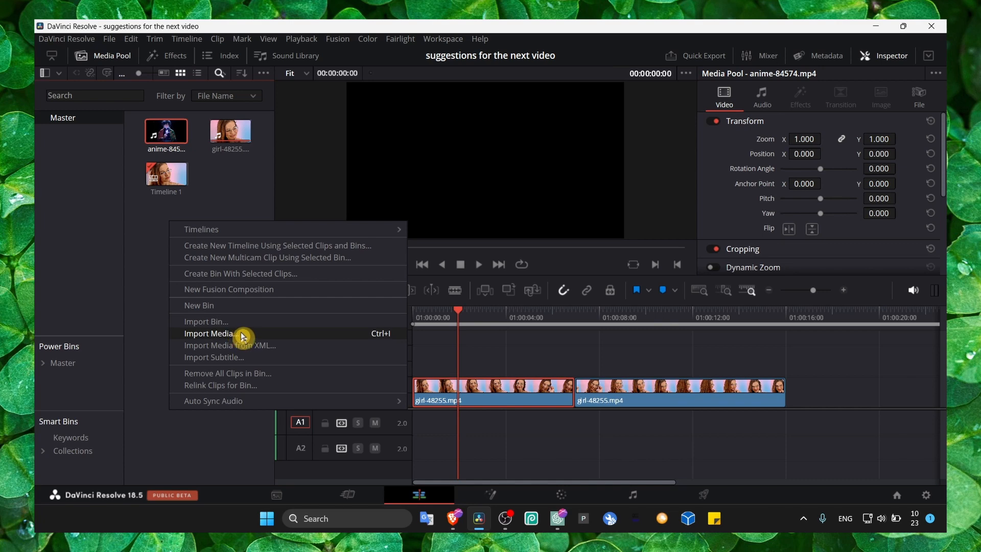
{"action": "left_click", "coordinate": [155, 244]}
{"action": "right_click", "coordinate": [180, 242]}
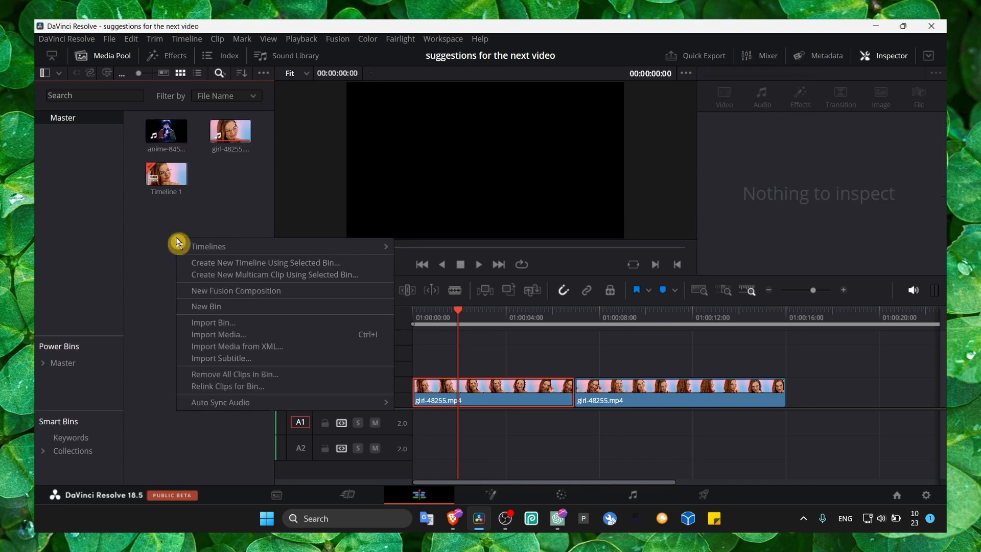
{"action": "left_click", "coordinate": [155, 232]}
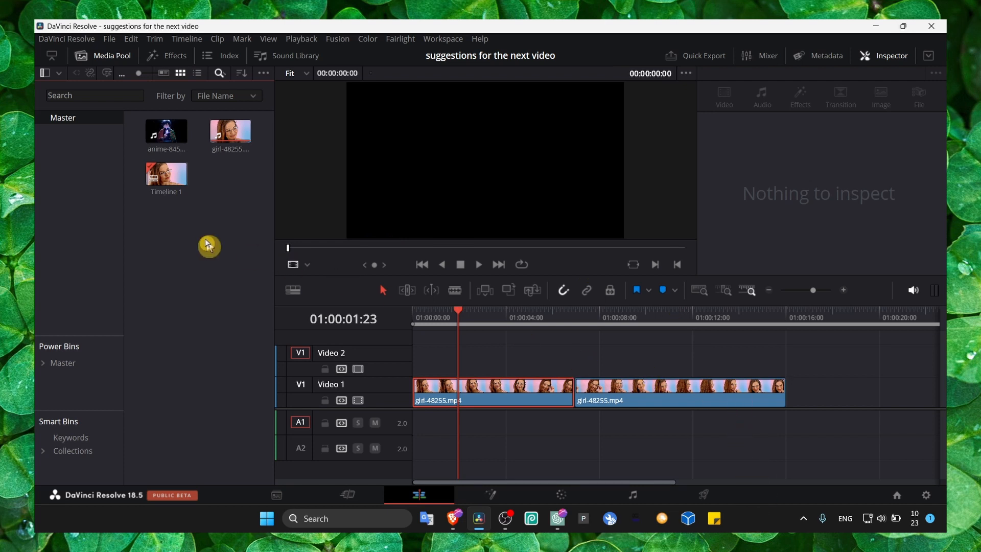
- Switch to File Explorer, select several recordings in the OBS RECORD folder and try to bring them into the media pool
{"action": "left_click", "coordinate": [766, 524]}
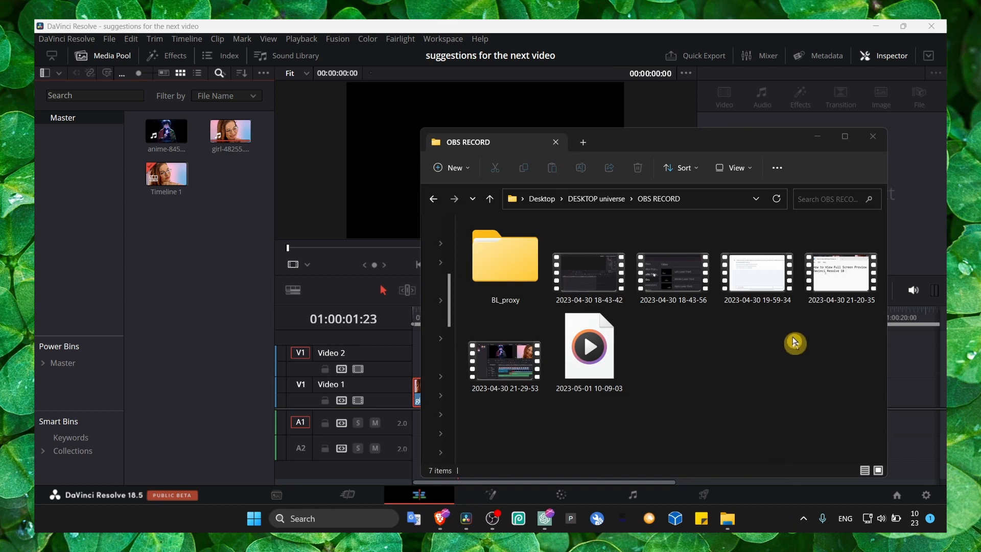
{"action": "left_click", "coordinate": [757, 288]}
{"action": "left_click_drag", "start_coordinate": [756, 290], "coordinate": [736, 308]}
{"action": "left_click", "coordinate": [660, 304], "text": "ctrl"}
{"action": "left_click", "coordinate": [810, 274], "text": "ctrl"}
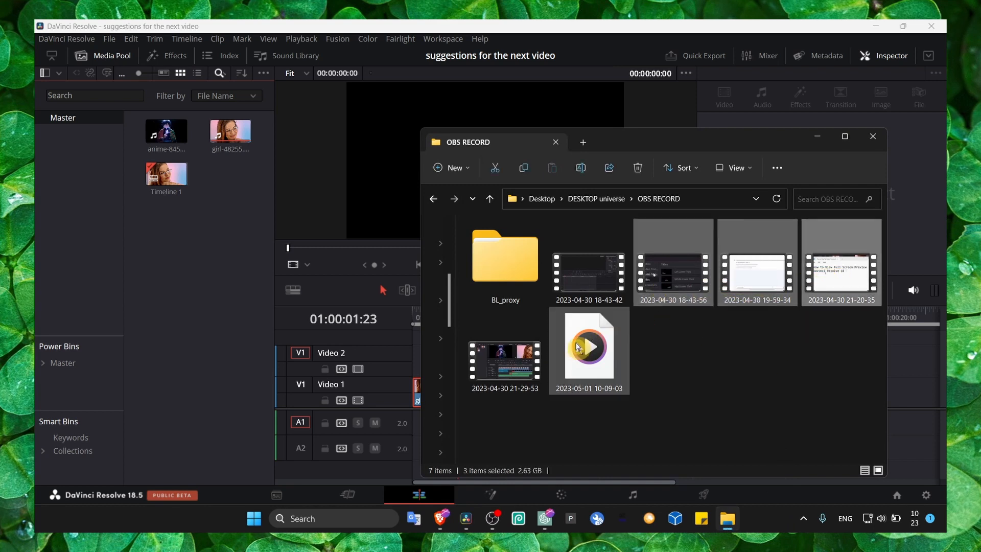
{"action": "left_click", "coordinate": [588, 358], "text": "ctrl"}
{"action": "left_click_drag", "start_coordinate": [663, 284], "coordinate": [227, 281]}
{"action": "left_click", "coordinate": [817, 137]}
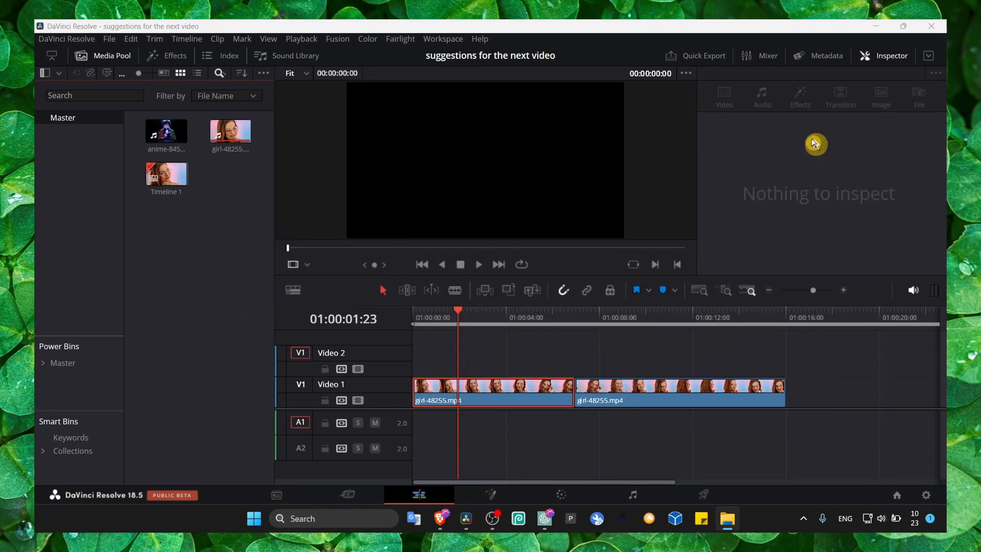
- Place the anime-84574.mp4 clip on the Video 2 track at the timeline start and set the playhead to 01:00:01:07
{"action": "left_click_drag", "start_coordinate": [210, 173], "coordinate": [439, 361]}
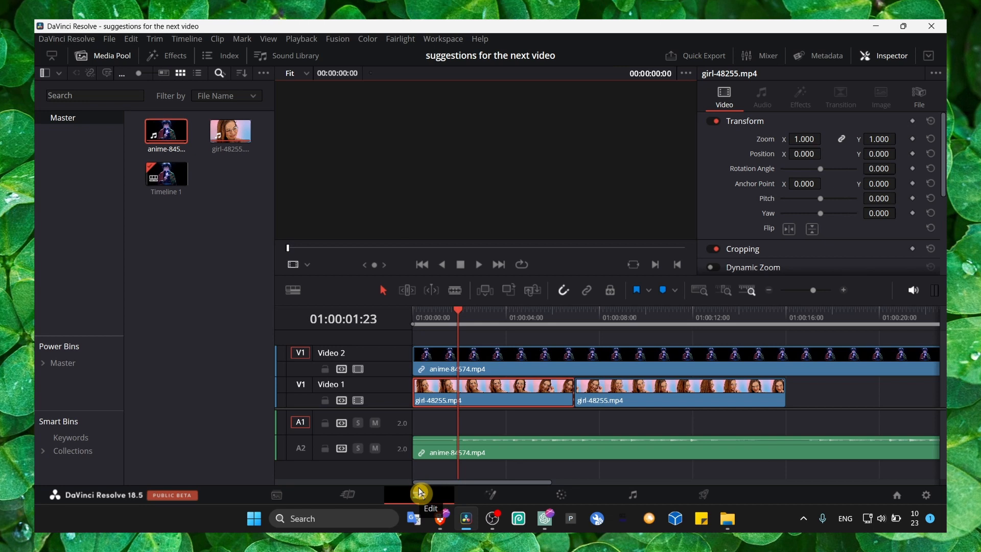
{"action": "left_click", "coordinate": [446, 322]}
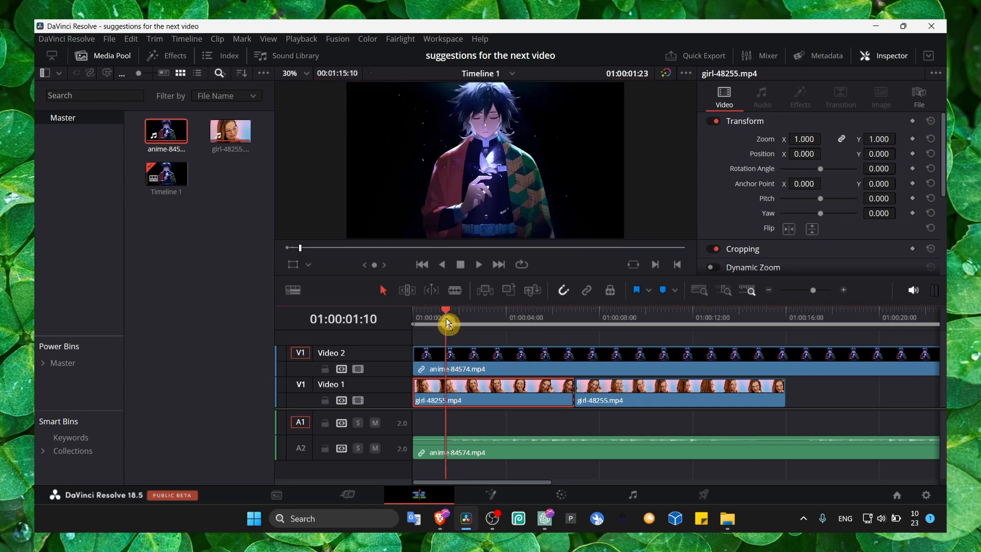
{"action": "left_click_drag", "start_coordinate": [446, 322], "coordinate": [442, 321]}
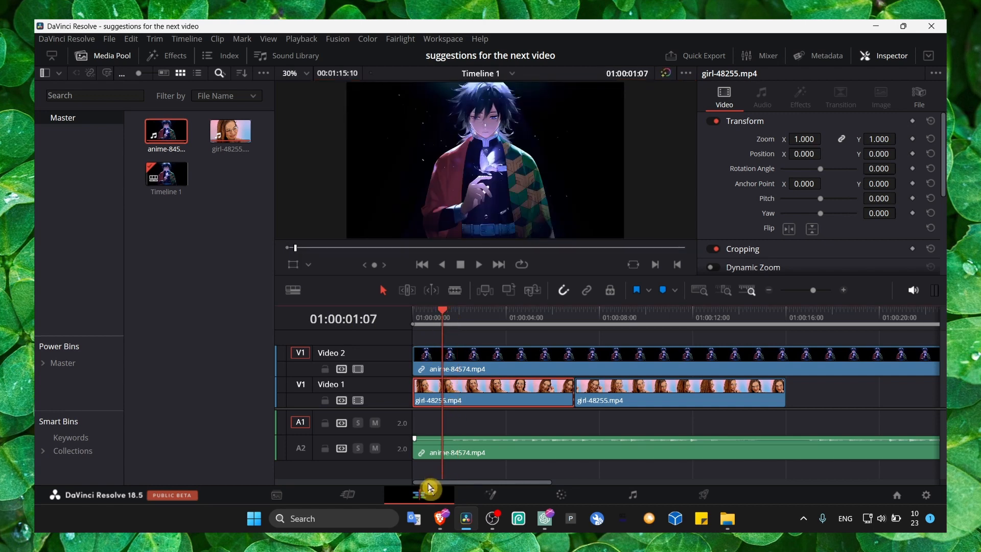
- Show the effects library in place of the media pool and browse its video transitions, audio transitions, titles, effects and Open FX categories
{"action": "left_click", "coordinate": [166, 56]}
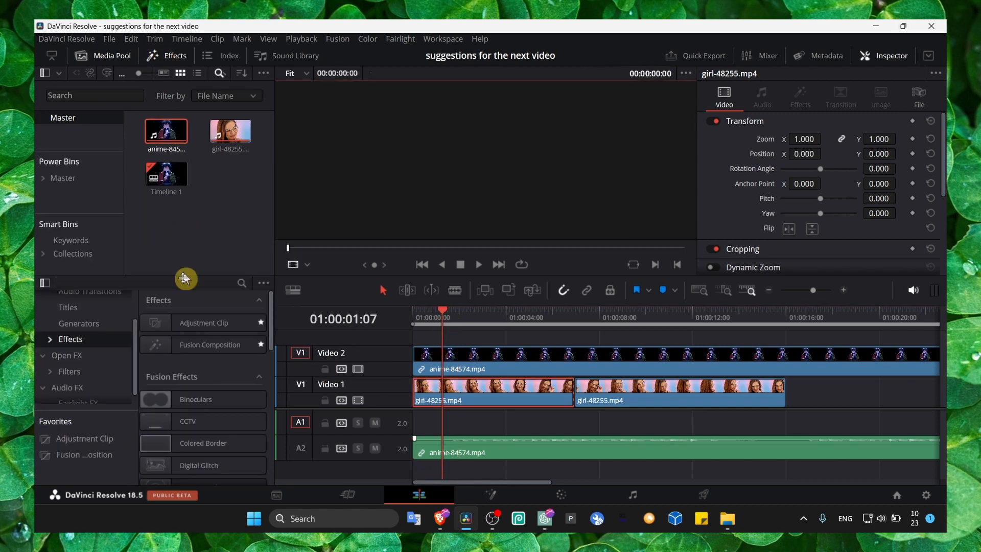
{"action": "left_click", "coordinate": [103, 56]}
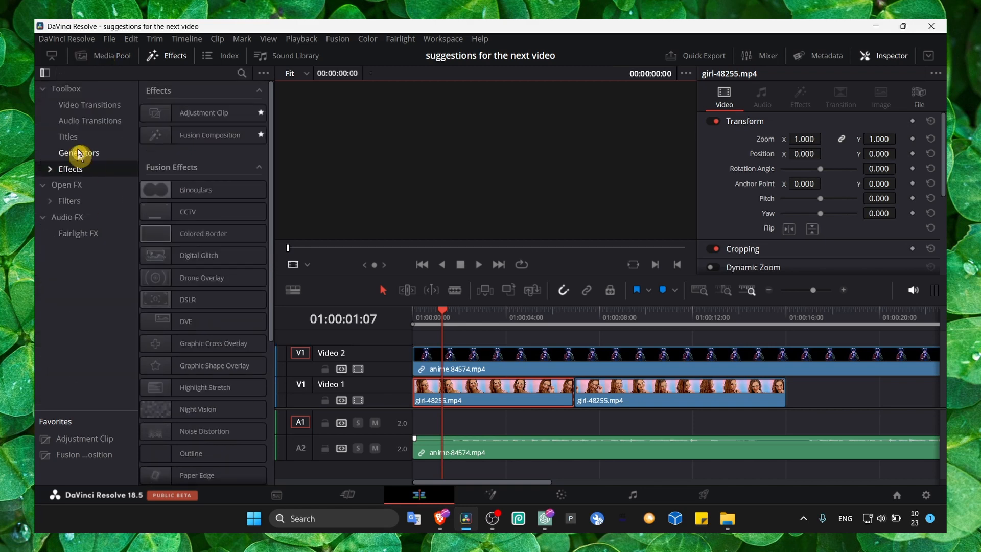
{"action": "left_click", "coordinate": [85, 105]}
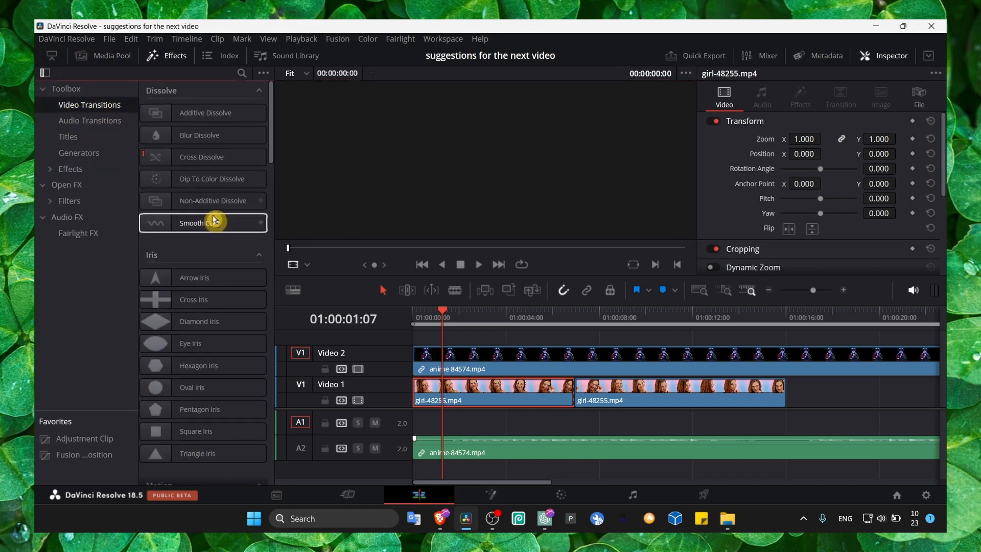
{"action": "left_click", "coordinate": [90, 120]}
{"action": "left_click", "coordinate": [94, 139]}
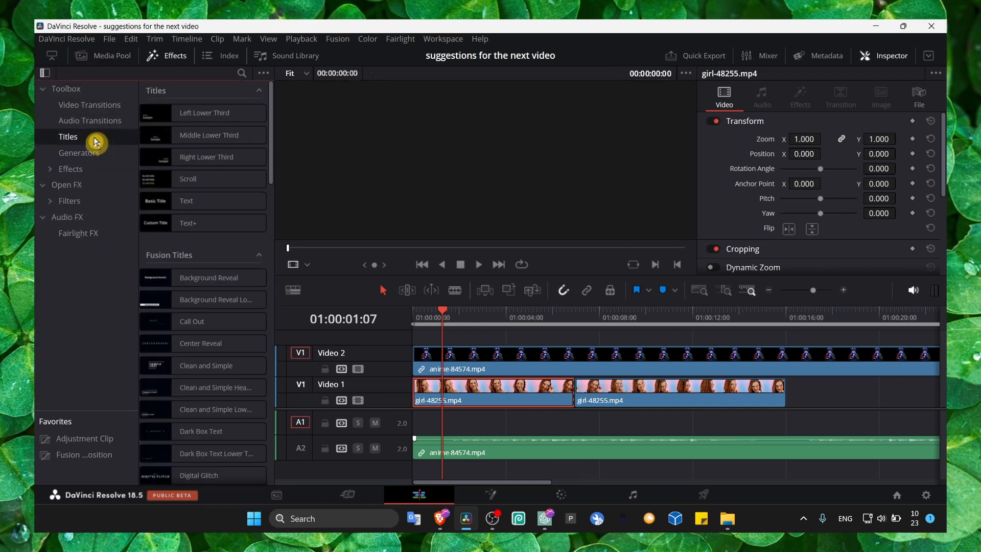
{"action": "left_click", "coordinate": [83, 170]}
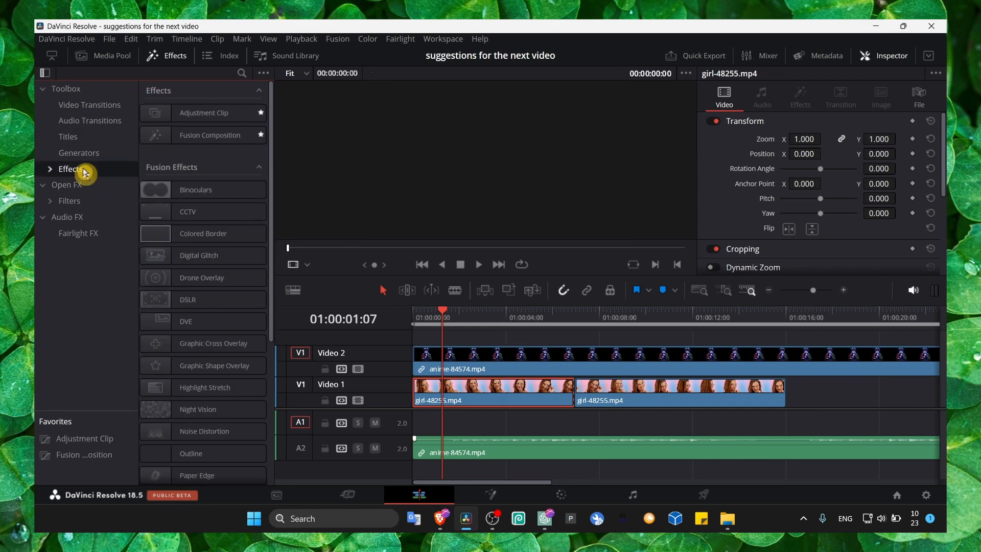
{"action": "left_click", "coordinate": [81, 188]}
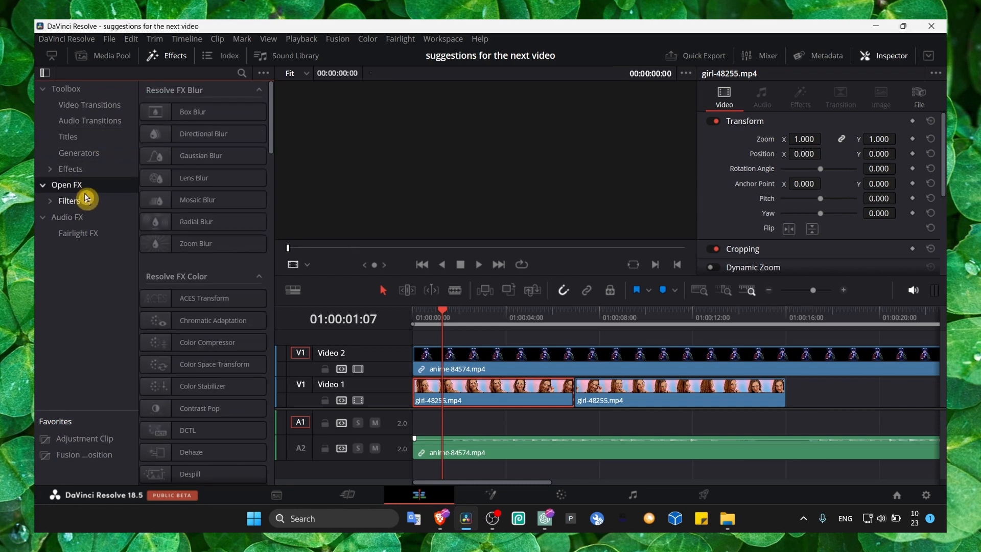
{"action": "scroll", "coordinate": [165, 201], "scroll_direction": "down", "scroll_amount": 3}
{"action": "scroll", "coordinate": [167, 207], "scroll_direction": "up", "scroll_amount": 3}
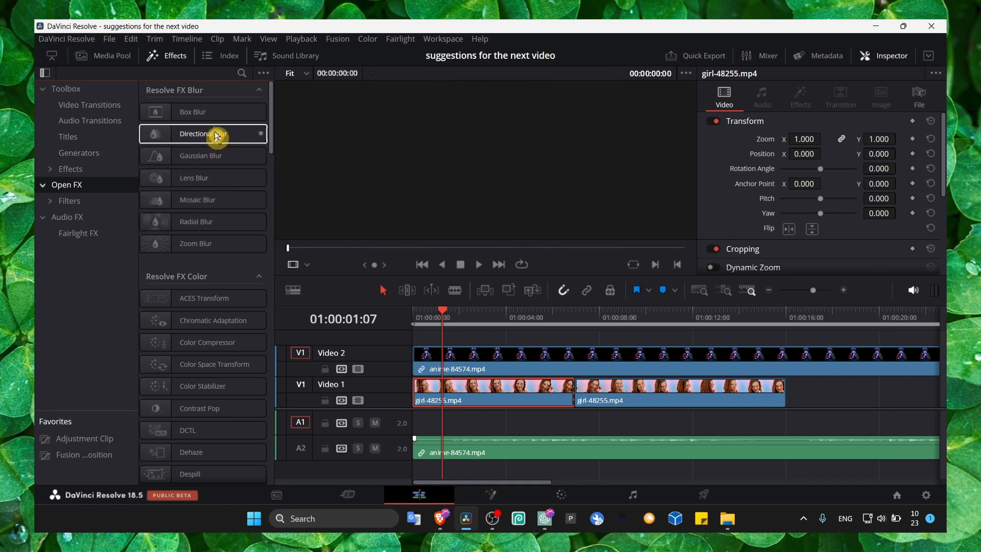
- Set the playhead to 01:00:02:10 and view the timeline on the Color and Fairlight pages
{"action": "left_click", "coordinate": [468, 319]}
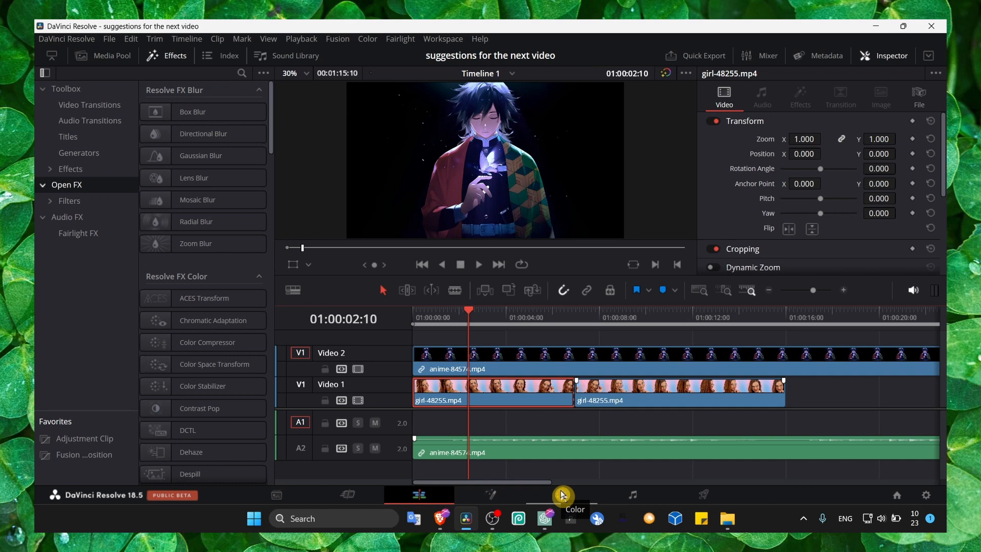
{"action": "left_click", "coordinate": [562, 494]}
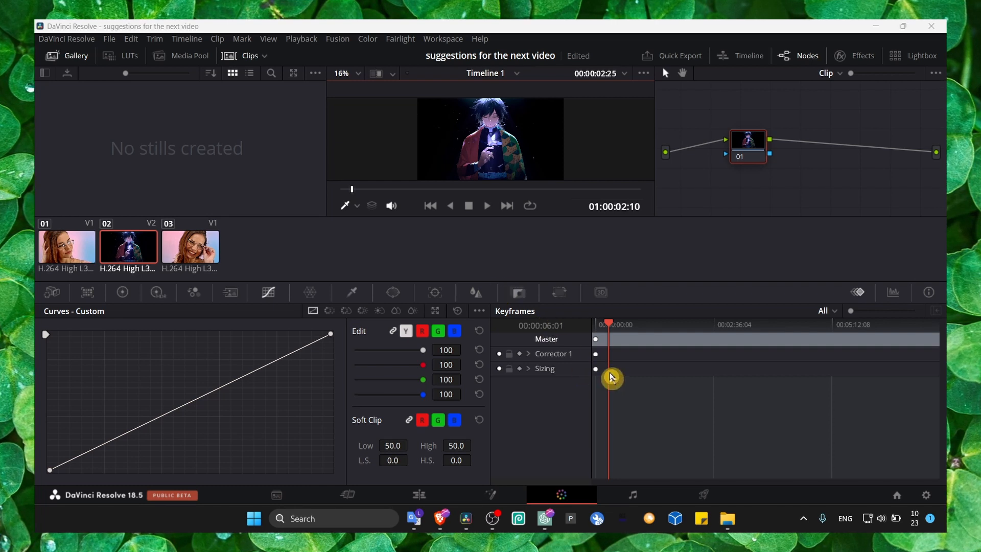
{"action": "left_click", "coordinate": [636, 495]}
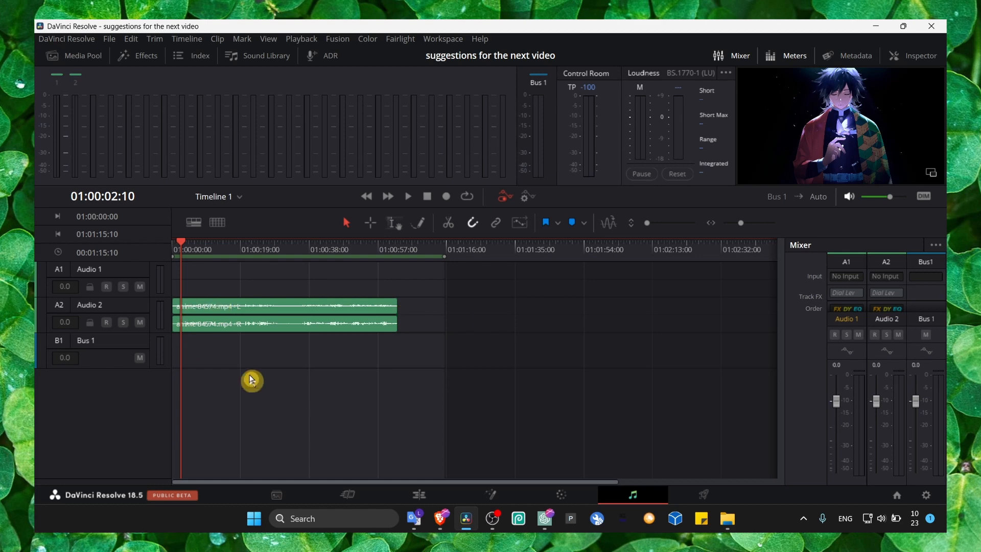
- Examine the anime-84574.mp4 audio clip's pan, pitch and equalizer settings on the Edit page and return to the Fairlight page
{"action": "left_click", "coordinate": [417, 495]}
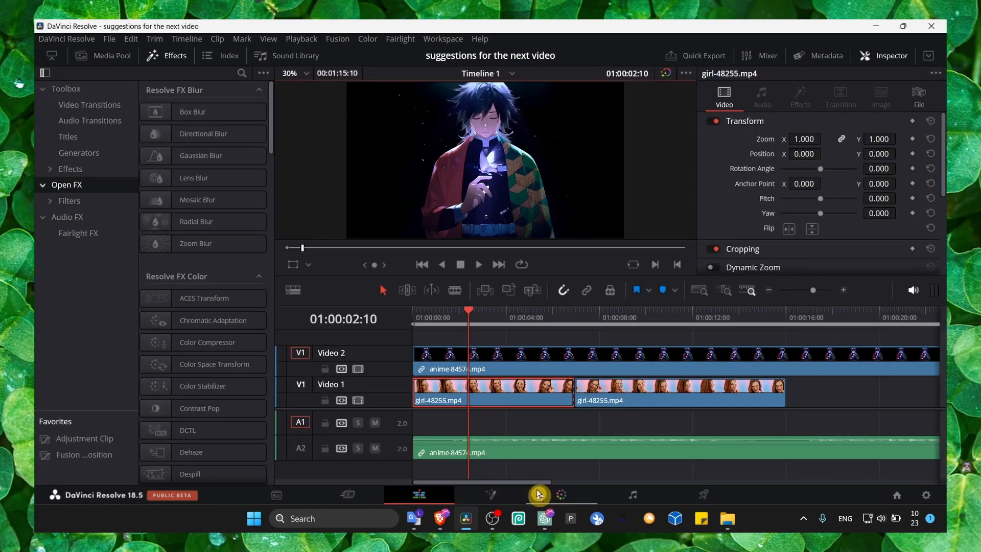
{"action": "left_click", "coordinate": [518, 455]}
{"action": "scroll", "coordinate": [752, 195], "scroll_direction": "down", "scroll_amount": 2}
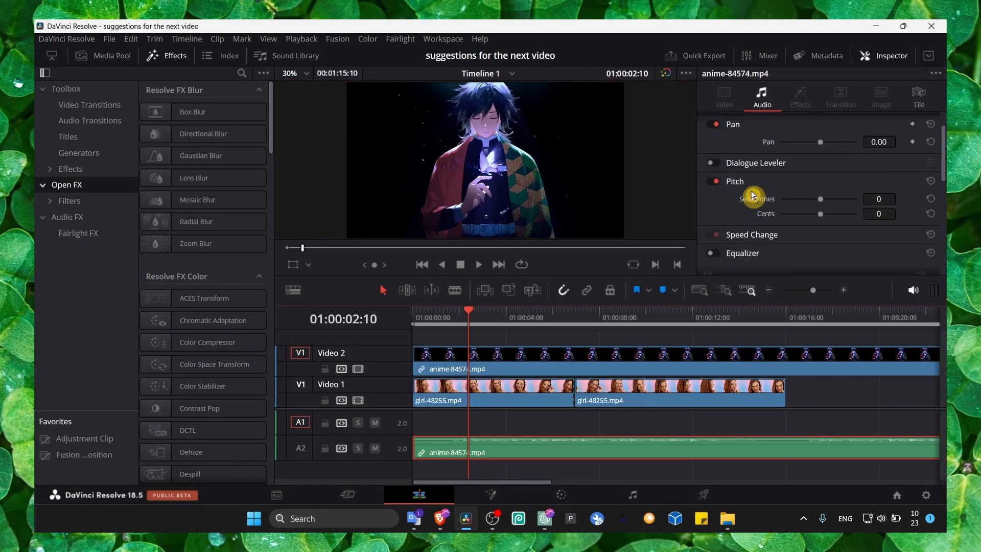
{"action": "scroll", "coordinate": [752, 195], "scroll_direction": "down", "scroll_amount": 1}
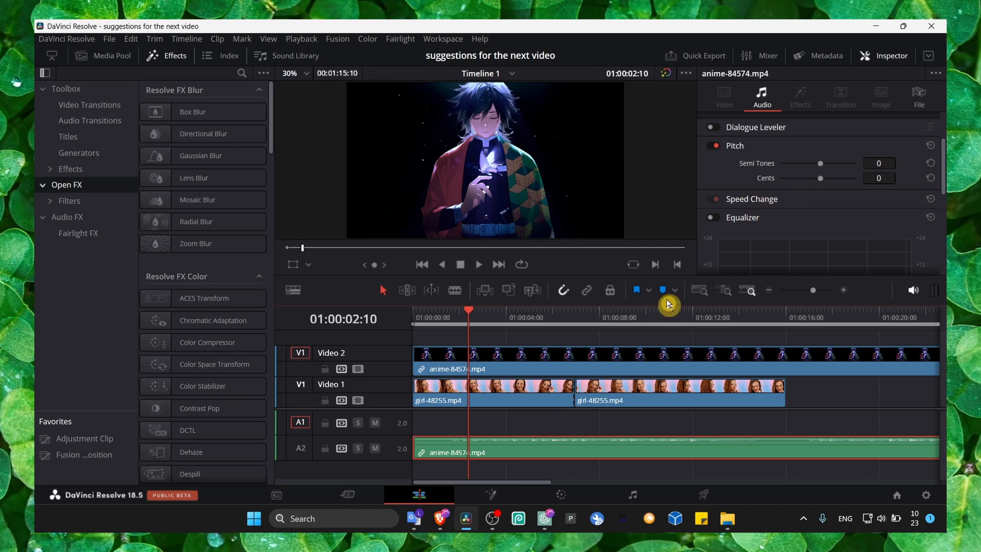
{"action": "scroll", "coordinate": [769, 193], "scroll_direction": "down", "scroll_amount": 1}
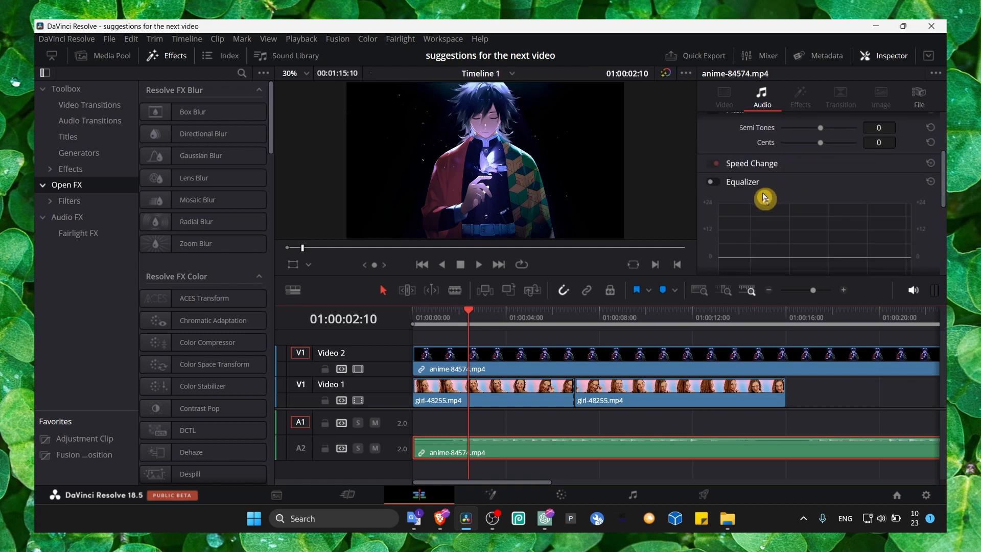
{"action": "scroll", "coordinate": [776, 196], "scroll_direction": "down", "scroll_amount": 3}
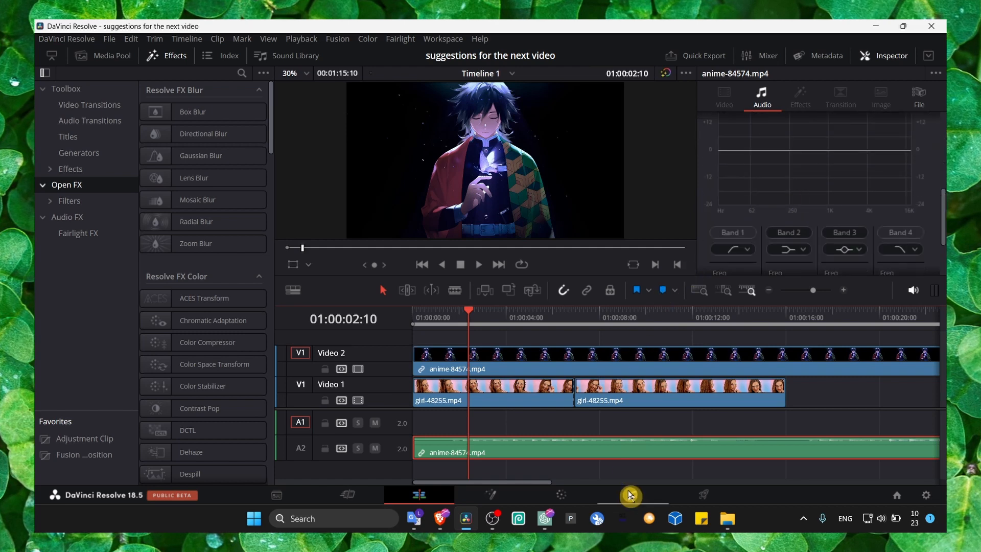
{"action": "left_click", "coordinate": [632, 494]}
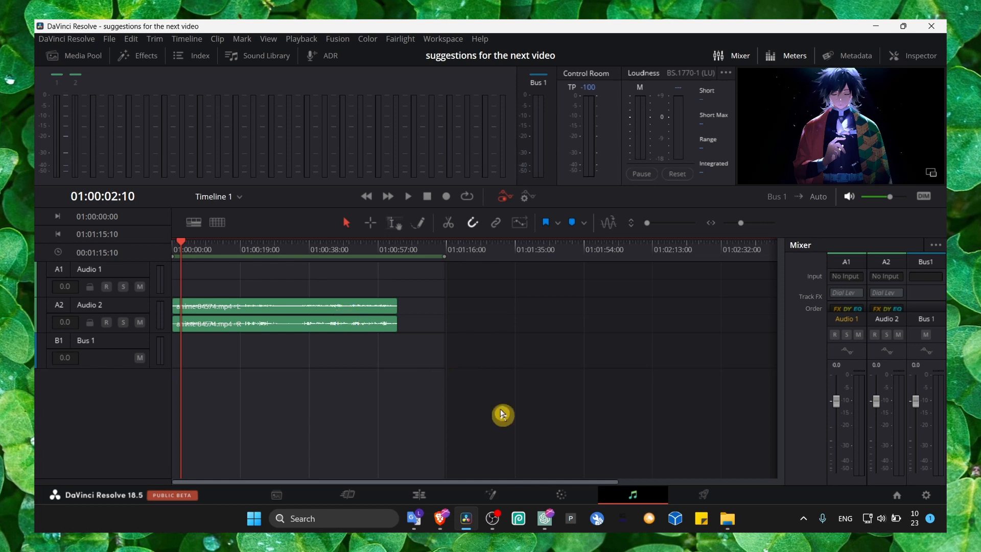
- Open the anime clip's composition on the Fusion page and enlarge the node editor area
{"action": "left_click", "coordinate": [499, 495]}
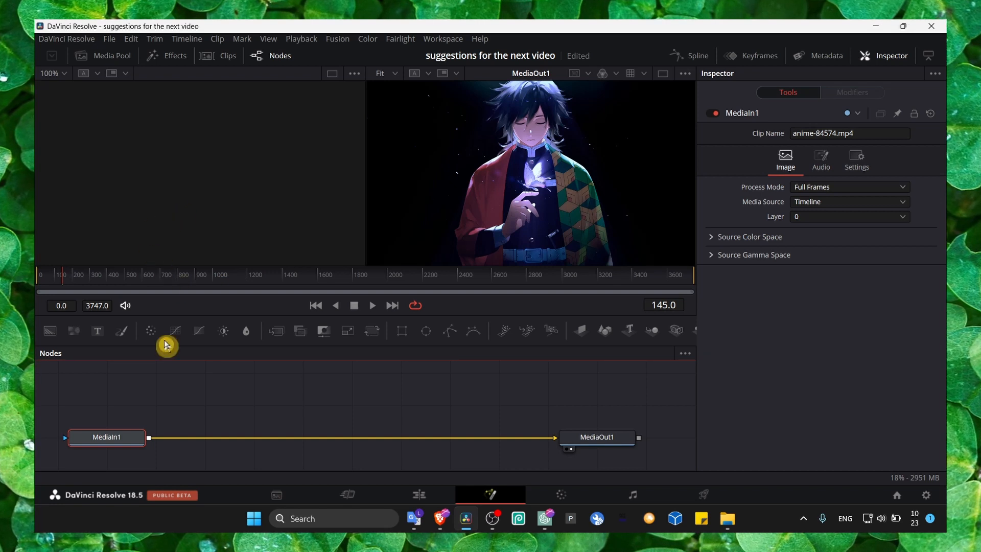
{"action": "left_click_drag", "start_coordinate": [230, 318], "coordinate": [233, 248]}
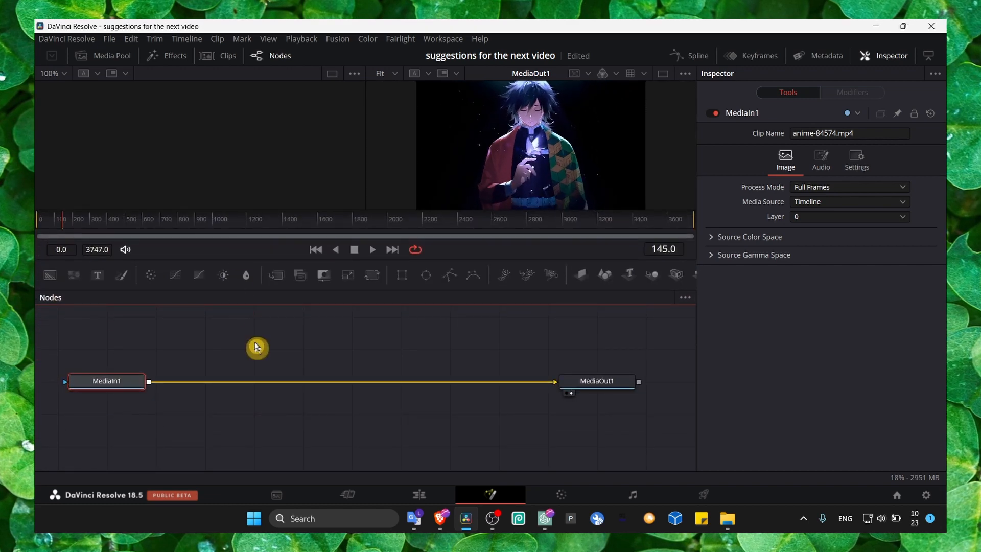
{"action": "left_click_drag", "start_coordinate": [296, 374], "coordinate": [254, 376]}
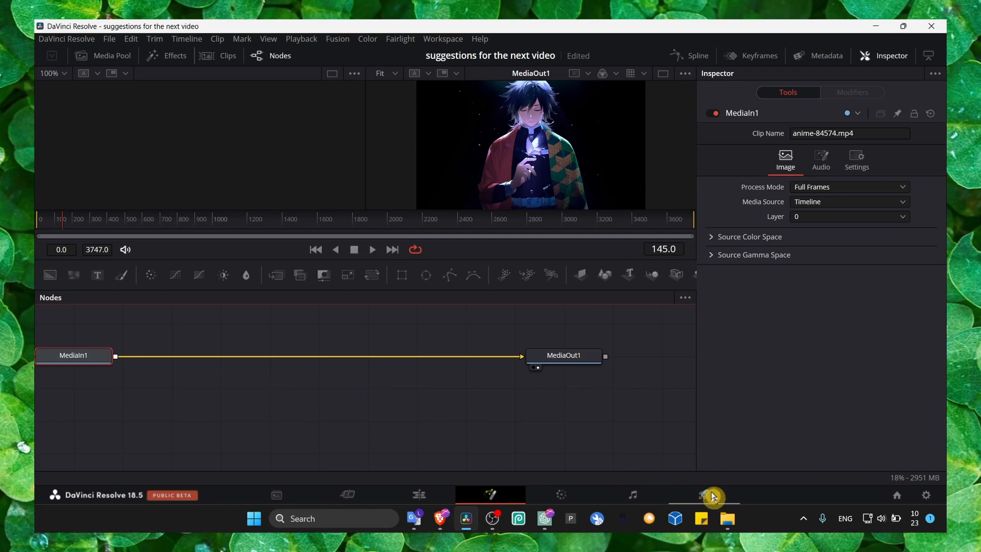
- On the Deliver page, add Timeline 1 to the render queue as Untitled in the Davinci RENDER folder and review the video export settings
{"action": "left_click", "coordinate": [711, 494]}
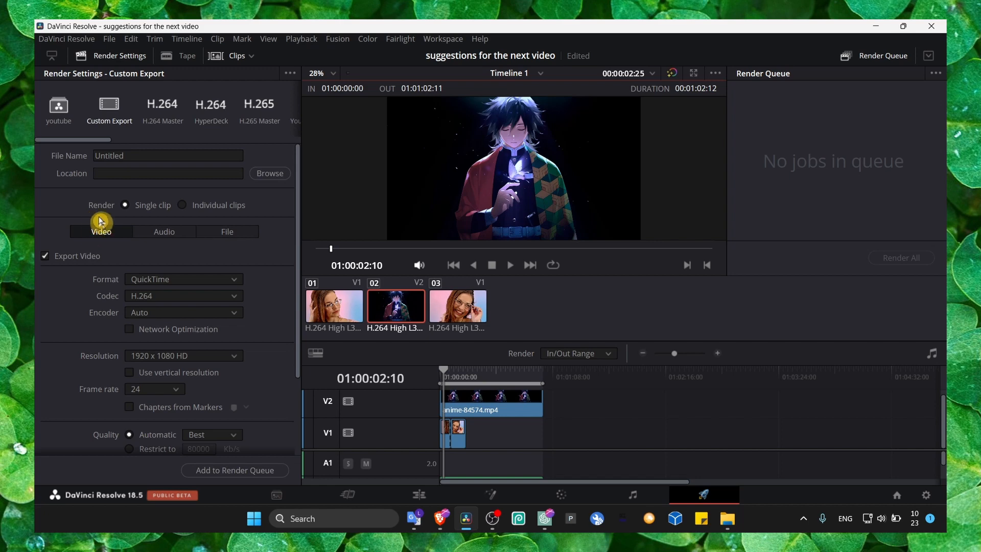
{"action": "left_click", "coordinate": [126, 156]}
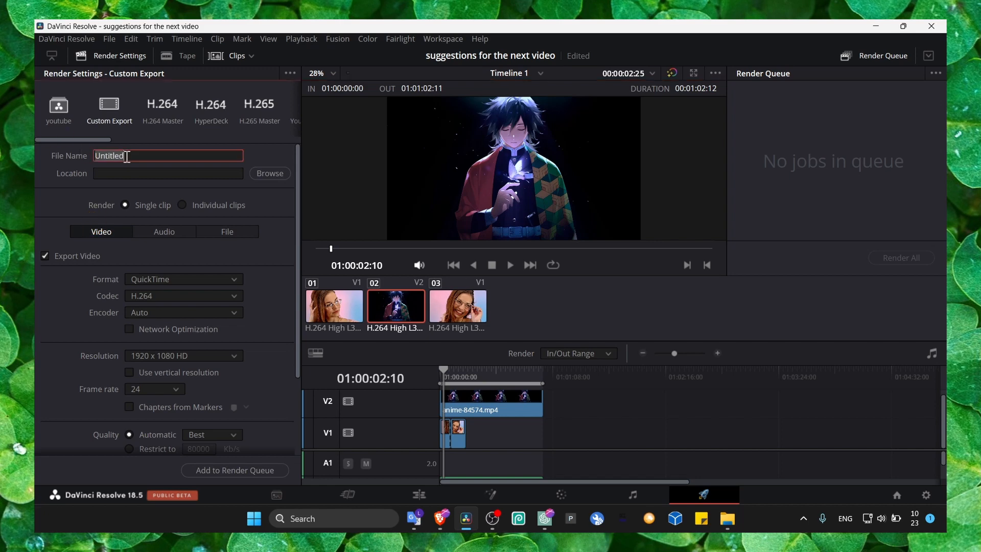
{"action": "left_click", "coordinate": [235, 470]}
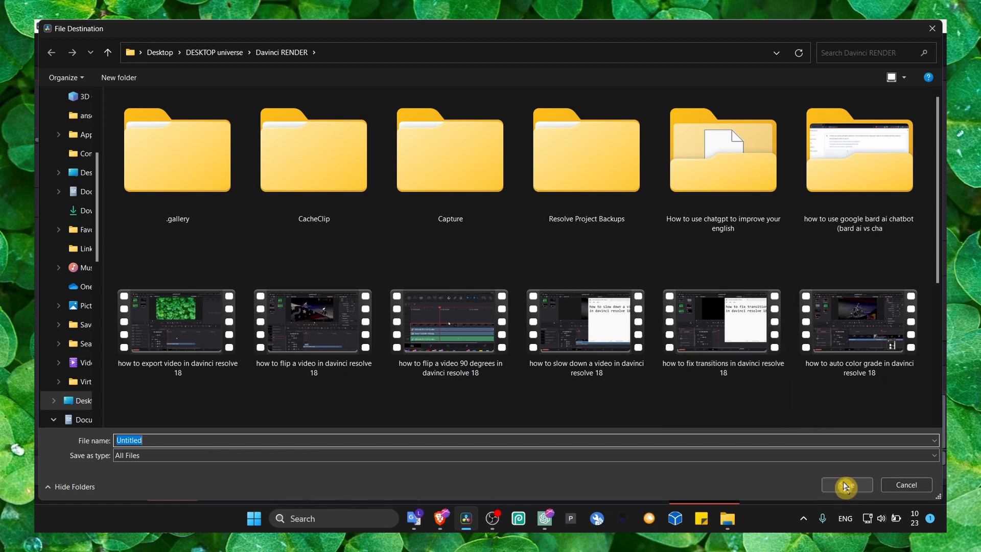
{"action": "left_click", "coordinate": [845, 486]}
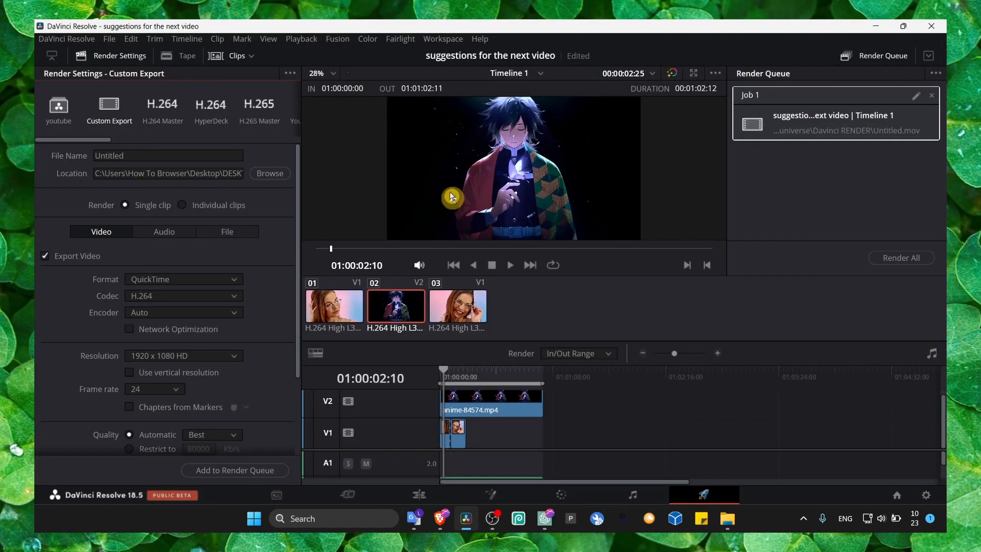
{"action": "left_click", "coordinate": [916, 263]}
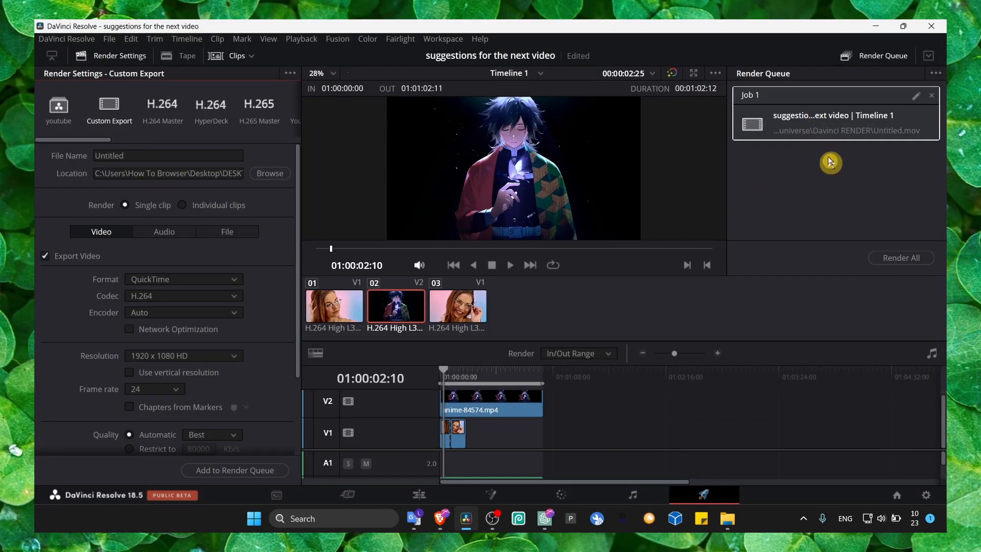
{"action": "scroll", "coordinate": [236, 305], "scroll_direction": "down", "scroll_amount": 3}
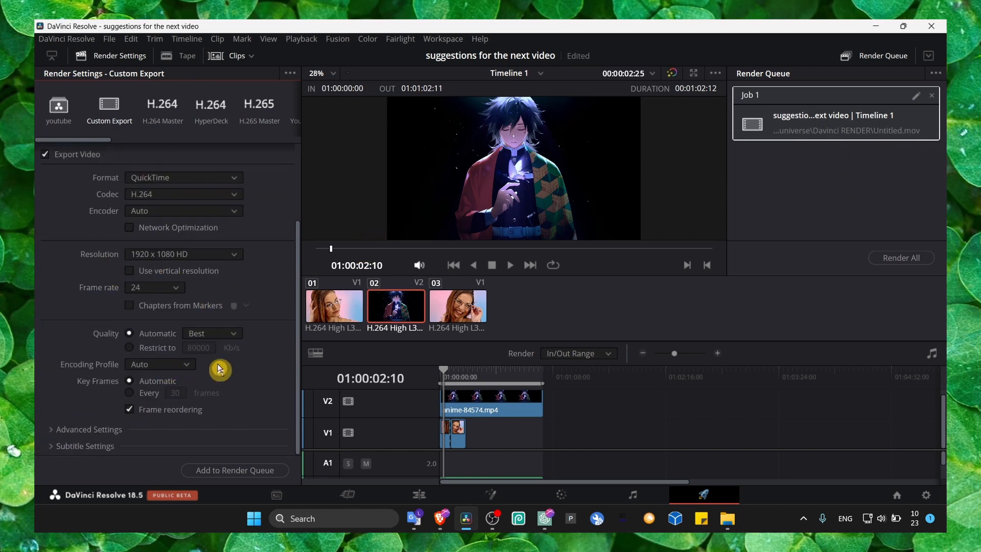
- Return to the Edit page, hide the Inspector, and compare the dual and single viewer layouts, ending on the single viewer
{"action": "left_click", "coordinate": [417, 494]}
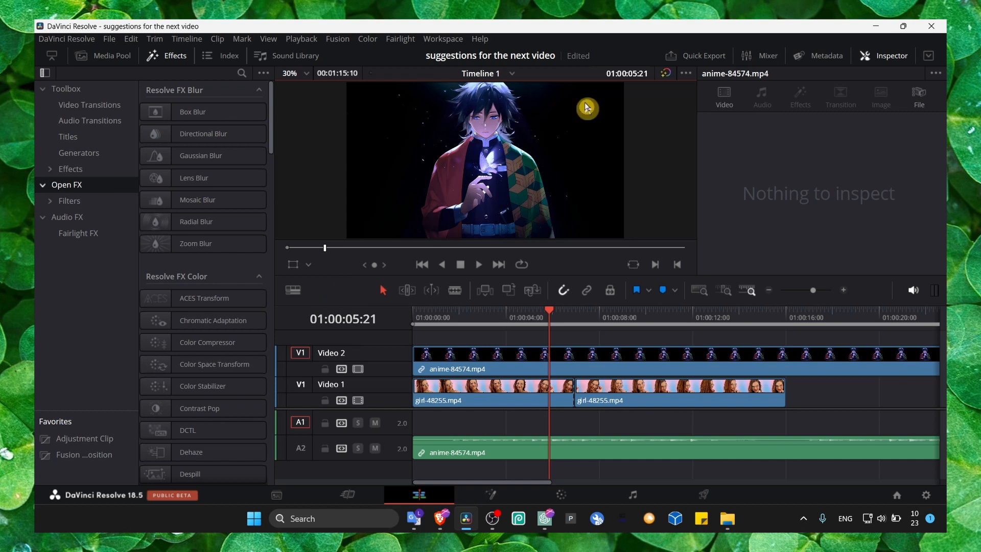
{"action": "left_click", "coordinate": [881, 61]}
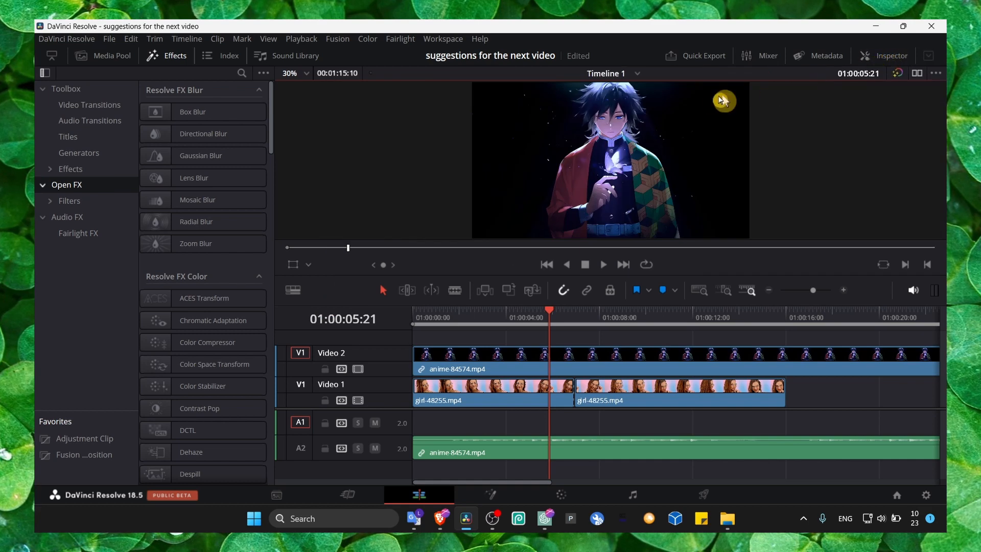
{"action": "left_click", "coordinate": [916, 74]}
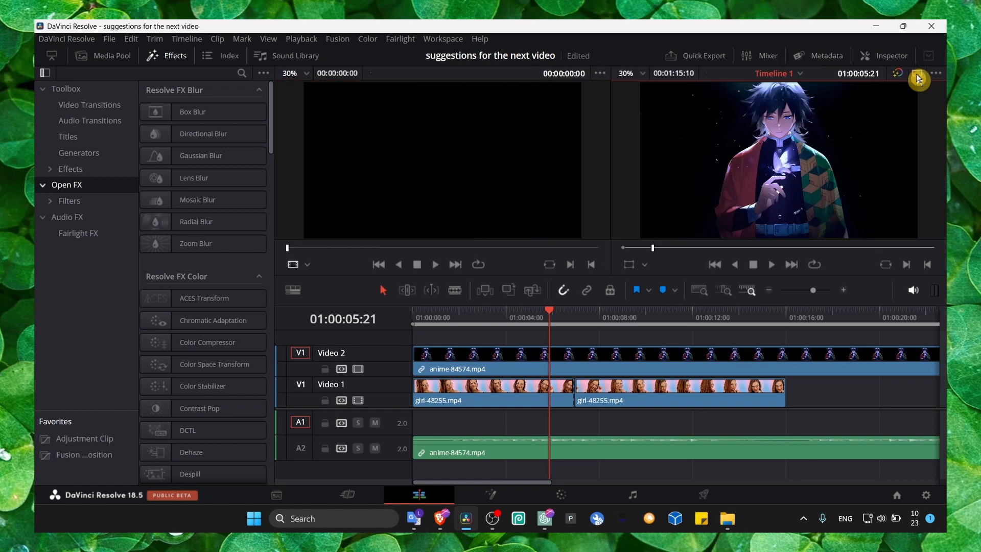
{"action": "left_click", "coordinate": [918, 76]}
{"action": "left_click", "coordinate": [918, 76]}
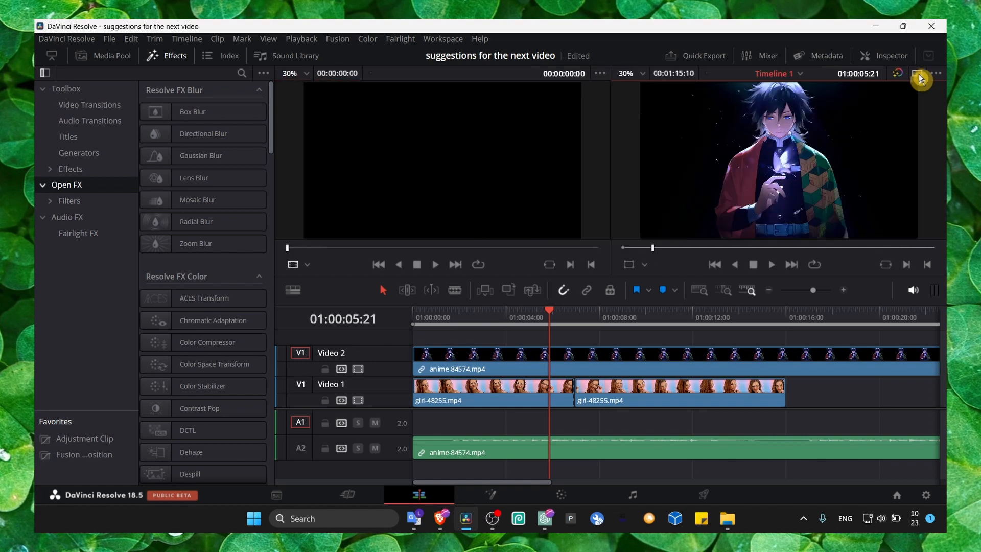
{"action": "left_click", "coordinate": [918, 77]}
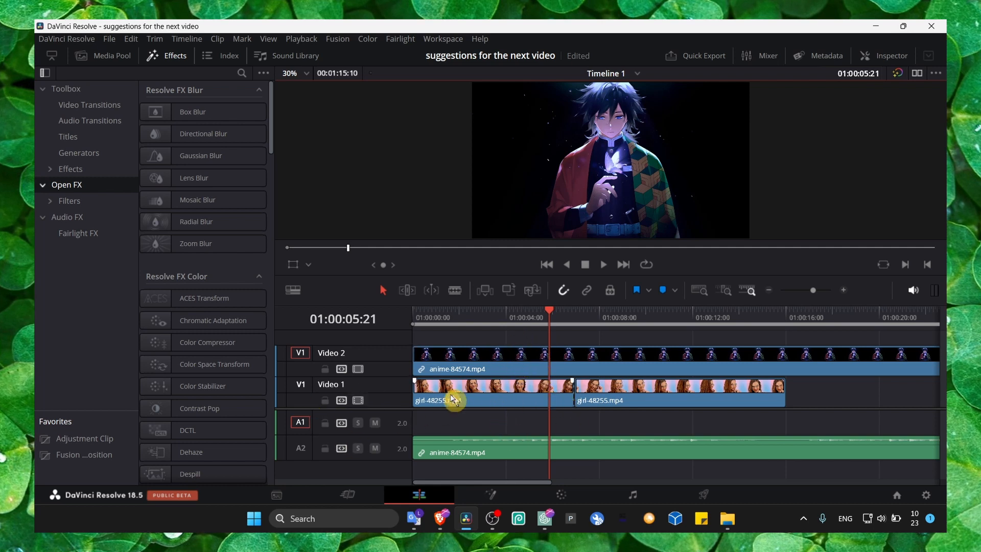
- Place anime-84574.mp4 from the media pool on Video 1 at about 01:00:01:19, over the girl clips
{"action": "left_click", "coordinate": [107, 66]}
{"action": "left_click_drag", "start_coordinate": [166, 132], "coordinate": [454, 393]}
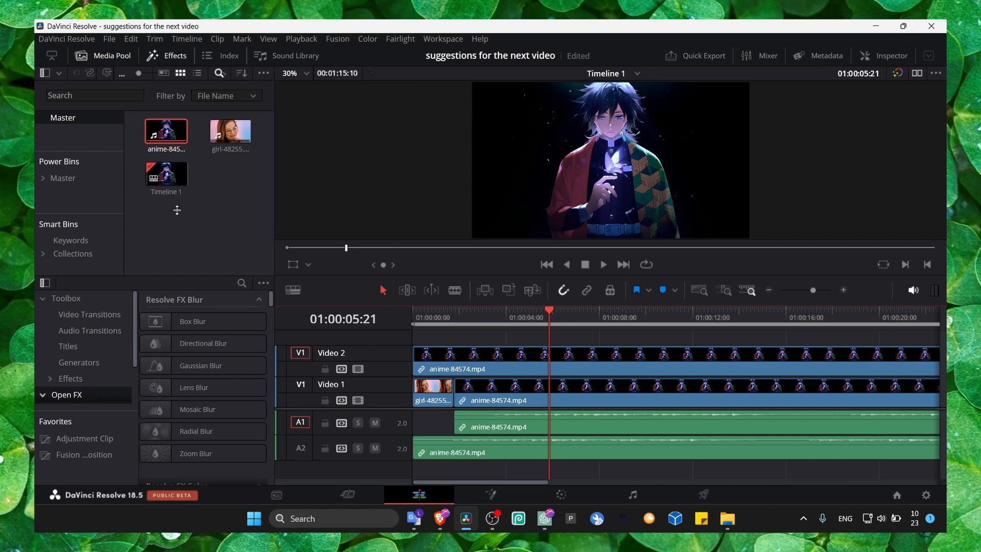
- Split the anime clip on Video 2 at 01:00:04:17
{"action": "left_click", "coordinate": [468, 316]}
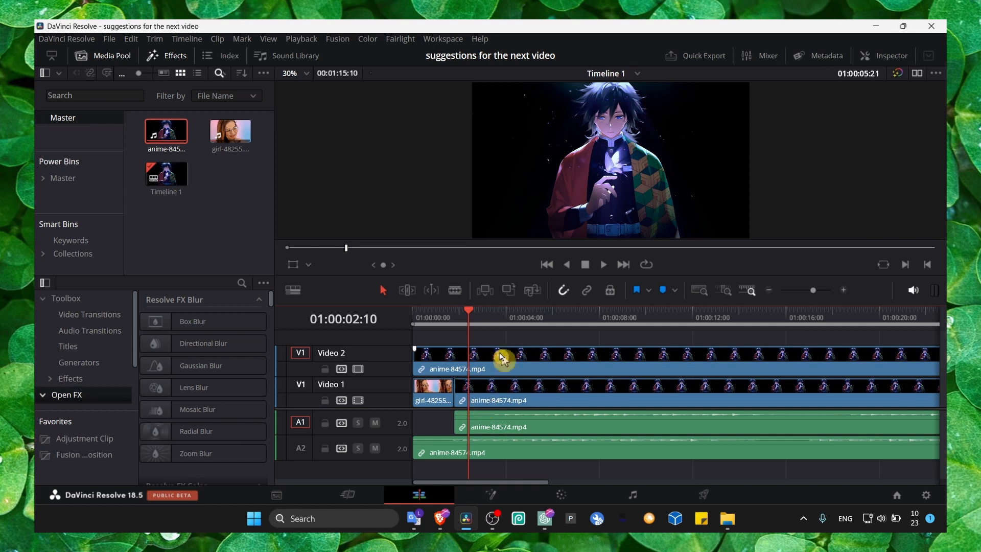
{"action": "left_click_drag", "start_coordinate": [482, 318], "coordinate": [521, 321]}
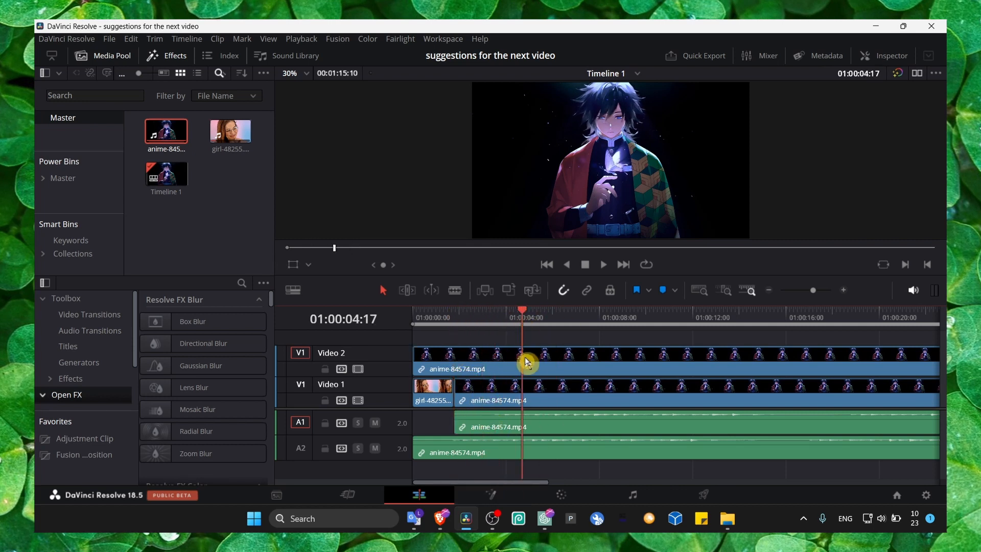
{"action": "left_click", "coordinate": [469, 359]}
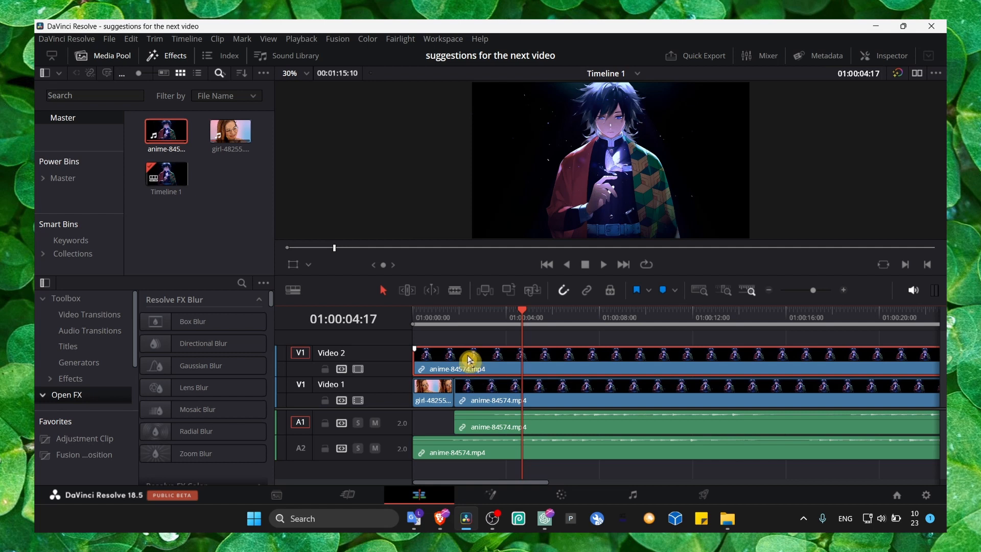
{"action": "key", "text": "ctrl+b"}
- Cut the remaining anime clip on Video 2 with the Blade at four points between about 01:00:07 and 01:00:13
{"action": "left_click", "coordinate": [478, 322]}
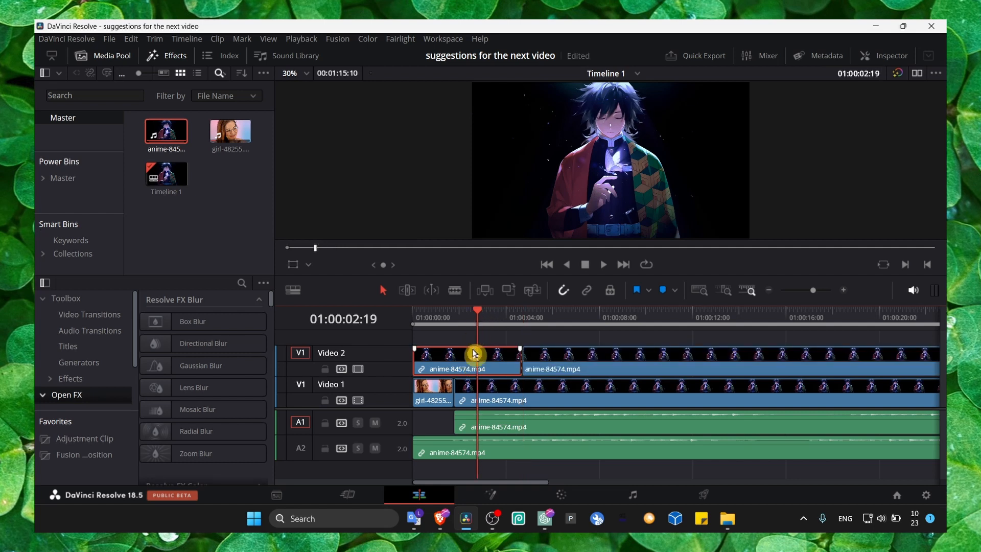
{"action": "left_click", "coordinate": [595, 319]}
{"action": "left_click", "coordinate": [591, 352]}
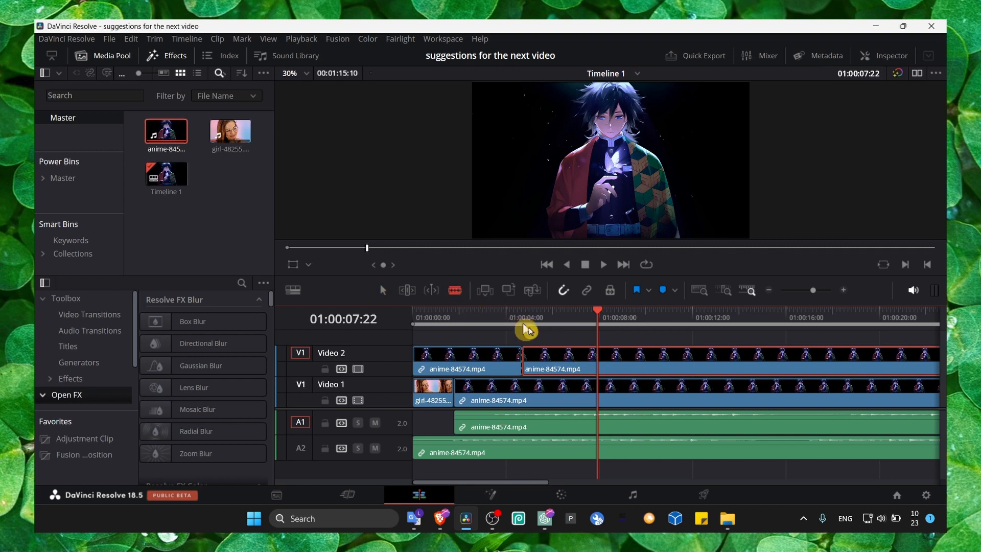
{"action": "left_click", "coordinate": [574, 358]}
{"action": "left_click", "coordinate": [630, 357]}
{"action": "left_click", "coordinate": [683, 357]}
{"action": "left_click", "coordinate": [725, 359]}
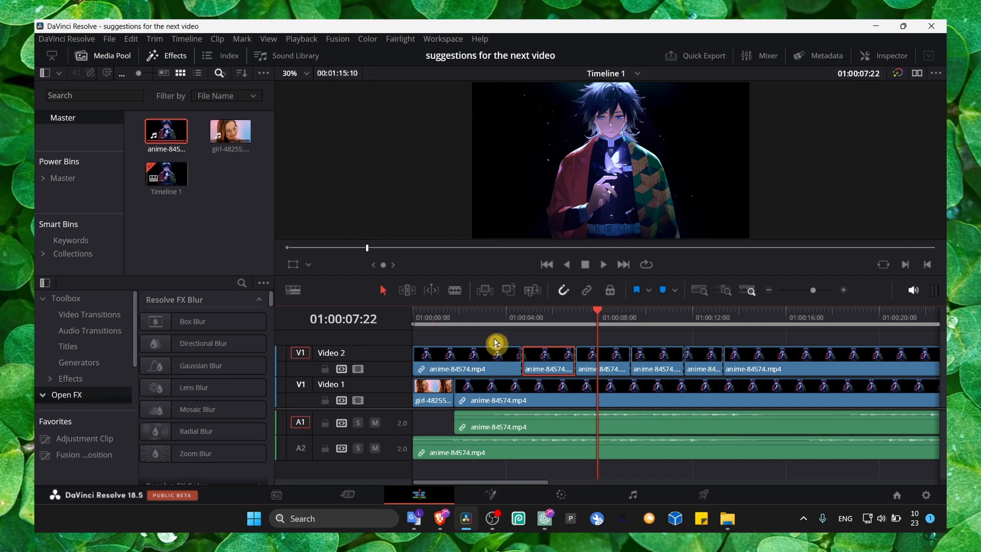
- Stack the first anime segment on Video 3 above the short second segment on Video 2, and show the short segment's Inspector settings
{"action": "left_click_drag", "start_coordinate": [495, 343], "coordinate": [476, 375]}
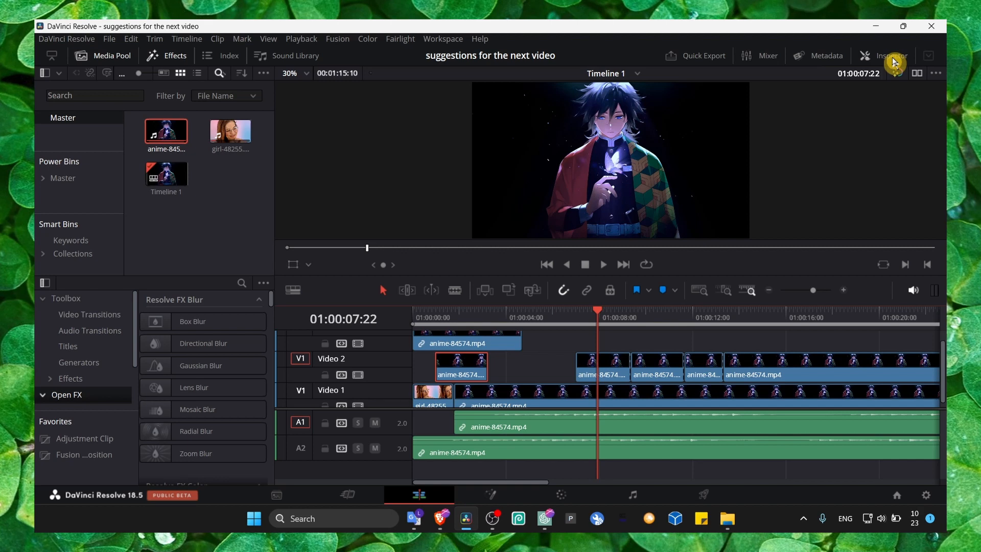
{"action": "left_click", "coordinate": [892, 58]}
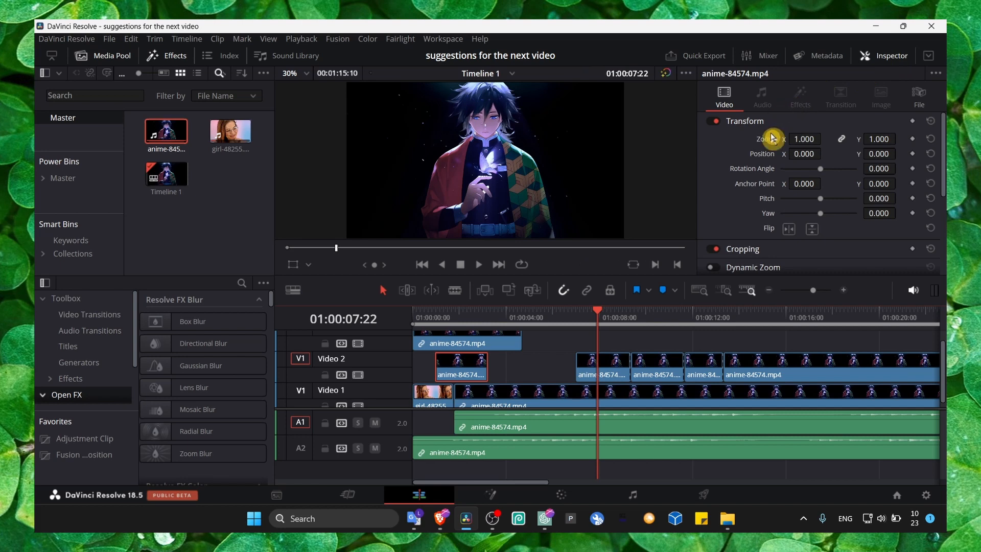
{"action": "scroll", "coordinate": [750, 184], "scroll_direction": "down", "scroll_amount": 1}
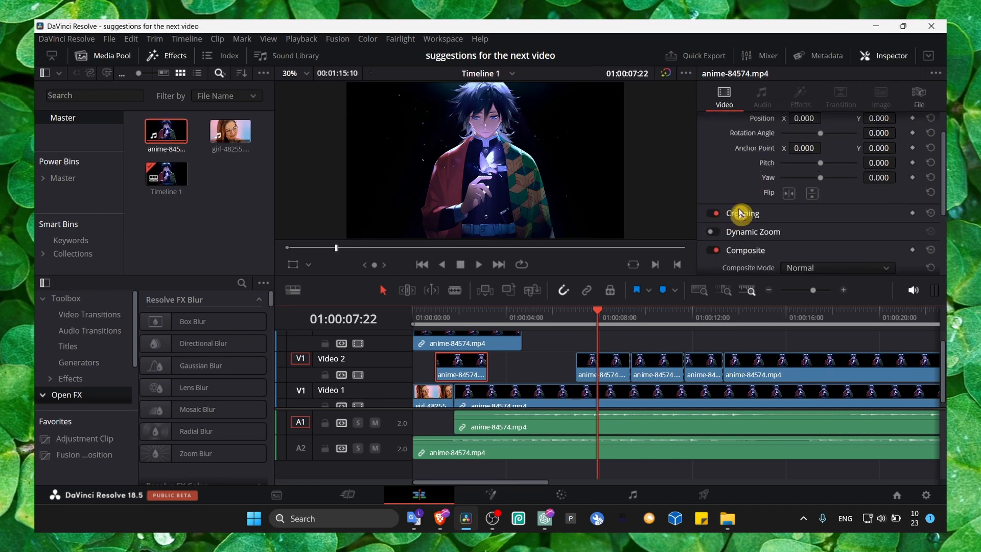
- Set the Video 3 anime segment's zoom to 0.660, position to X -38 and Y 17, pitch to 0.561 and yaw to -0.790
{"action": "left_click", "coordinate": [496, 342]}
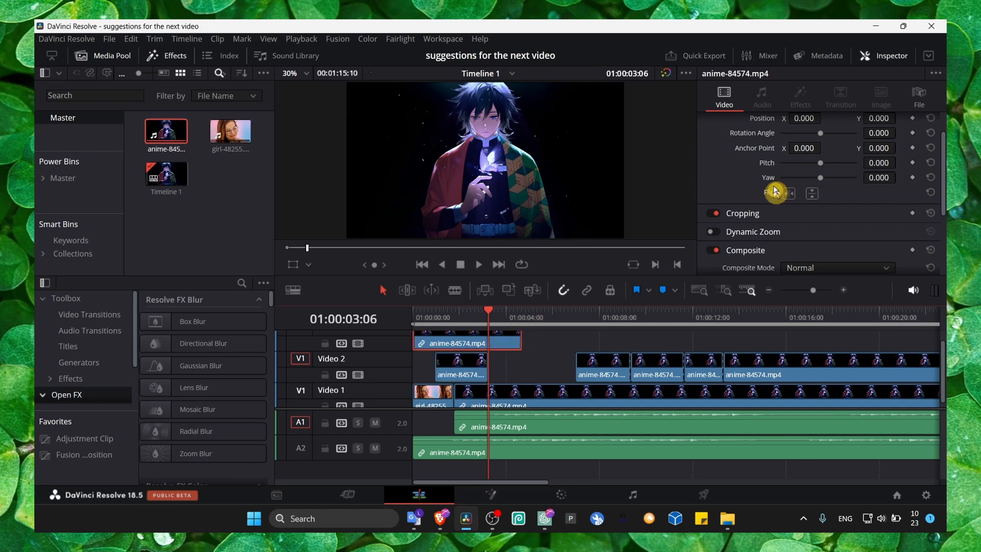
{"action": "scroll", "coordinate": [812, 173], "scroll_direction": "up", "scroll_amount": 1}
{"action": "left_click_drag", "start_coordinate": [805, 139], "coordinate": [786, 153]}
{"action": "left_click_drag", "start_coordinate": [878, 154], "coordinate": [886, 153]}
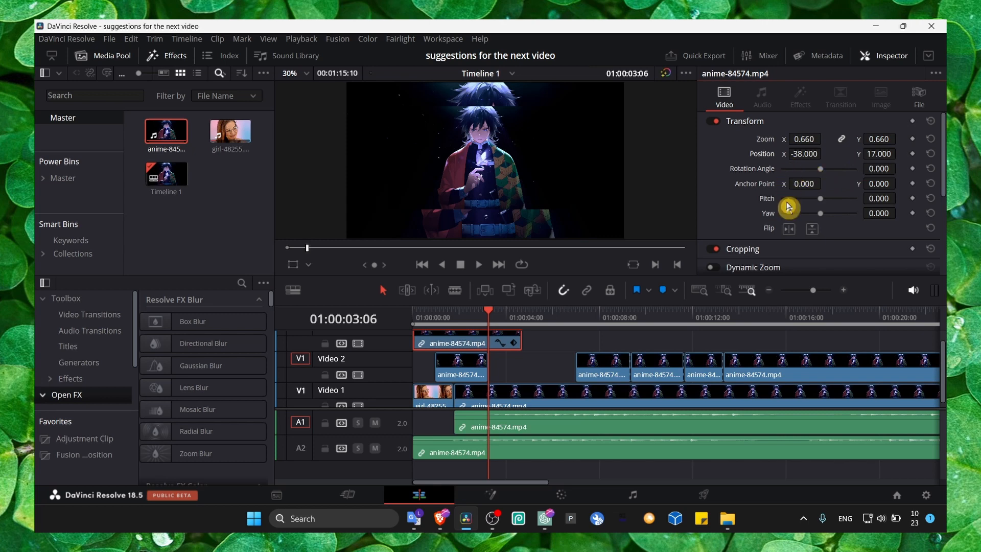
{"action": "scroll", "coordinate": [783, 202], "scroll_direction": "down", "scroll_amount": 1}
{"action": "mouse_move", "coordinate": [819, 163]}
{"action": "left_mouse_down"}
{"action": "mouse_move", "coordinate": [852, 167]}
{"action": "mouse_move", "coordinate": [821, 177]}
{"action": "mouse_move", "coordinate": [889, 180]}
{"action": "mouse_move", "coordinate": [799, 177]}
{"action": "mouse_move", "coordinate": [832, 166]}
{"action": "left_mouse_up"}
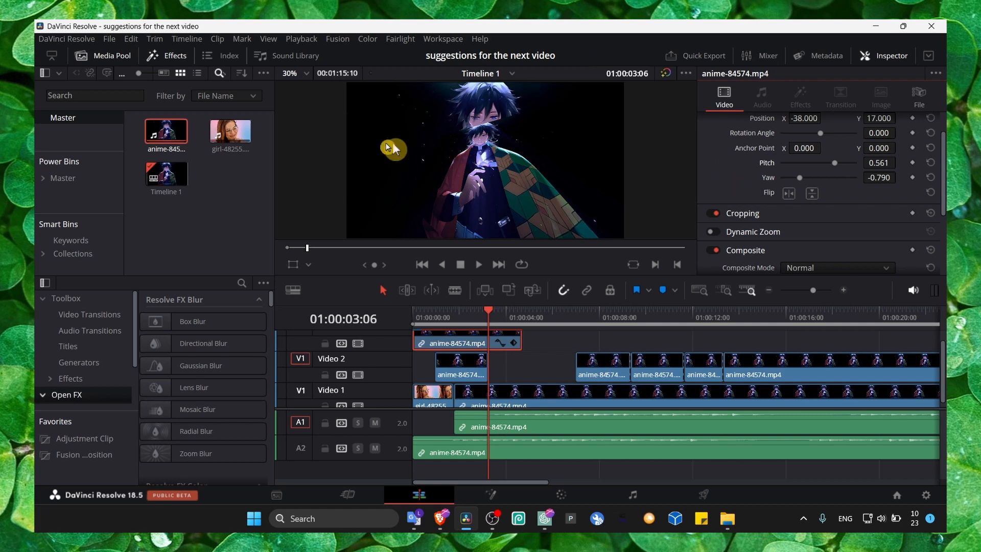
- Hide the media pool and apply the Box Blur effect to the short anime segment on Video 2
{"action": "double_click", "coordinate": [166, 131]}
{"action": "left_click", "coordinate": [113, 57]}
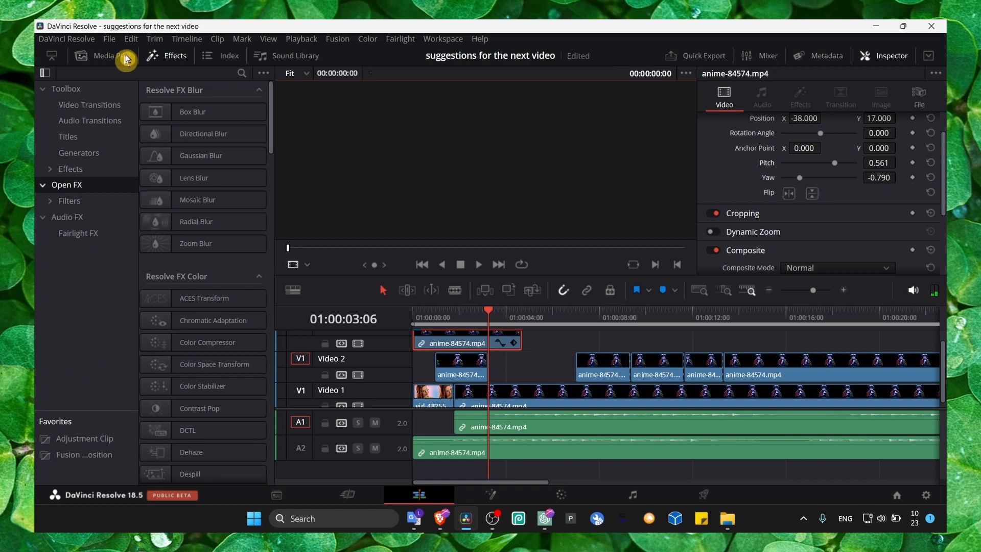
{"action": "left_click", "coordinate": [168, 60]}
{"action": "left_click", "coordinate": [168, 60]}
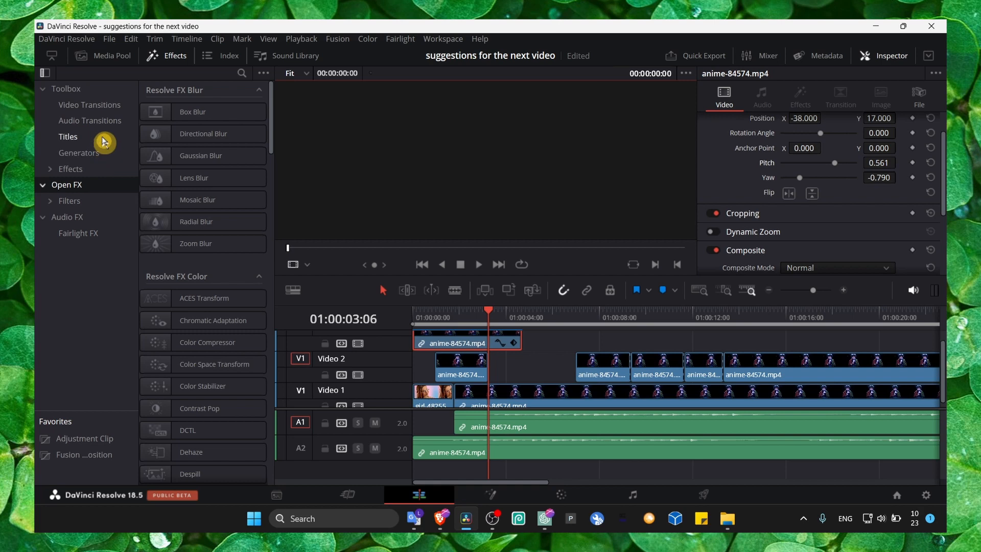
{"action": "left_click_drag", "start_coordinate": [158, 112], "coordinate": [461, 370]}
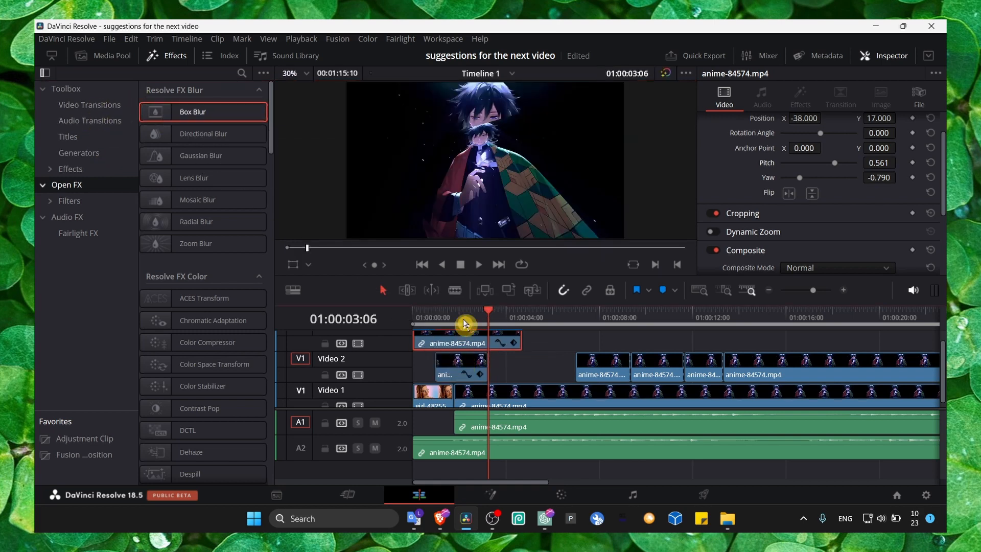
- With the playhead at 01:00:01:19, set the Video 2 segment's Box Blur horizontal and vertical strength to 0.364
{"action": "left_click_drag", "start_coordinate": [466, 324], "coordinate": [453, 322]}
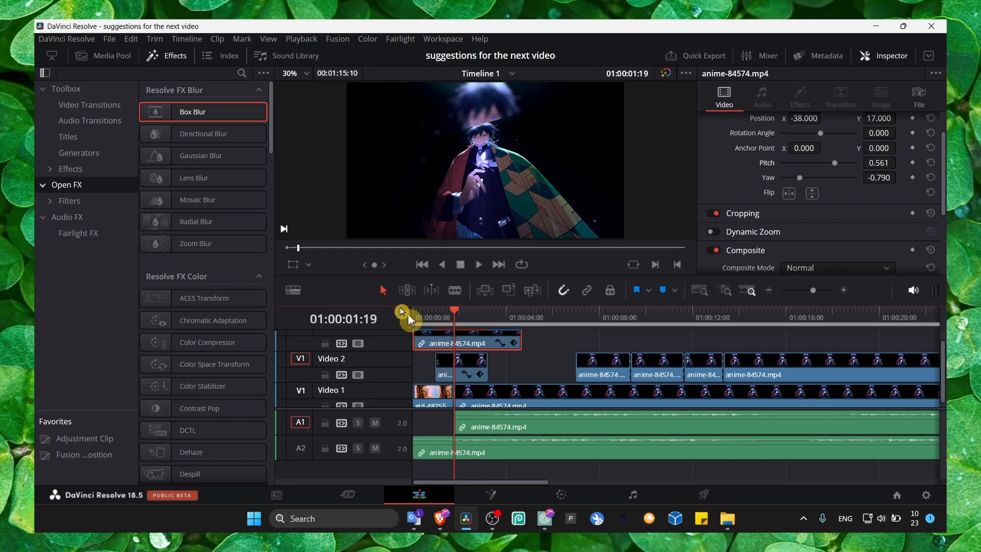
{"action": "left_click", "coordinate": [461, 364]}
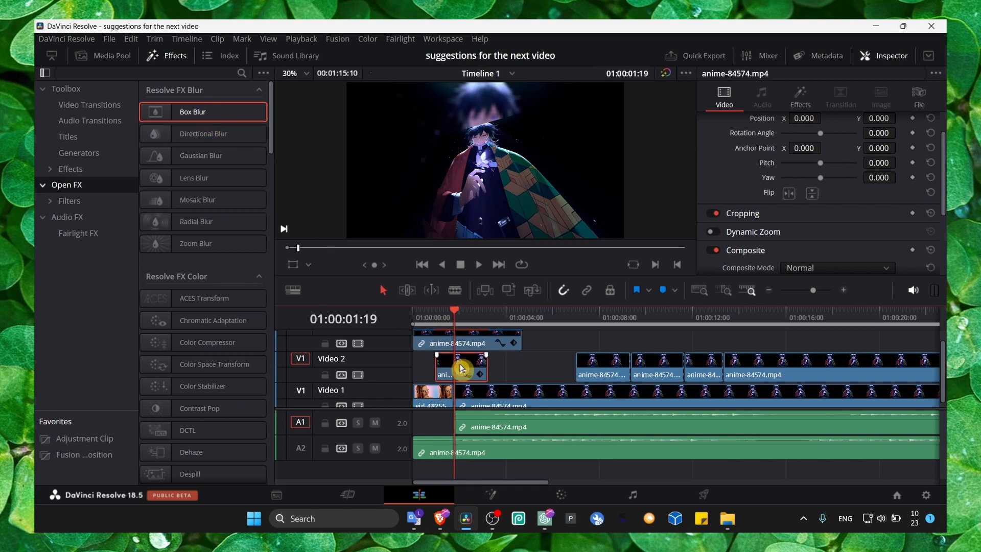
{"action": "mouse_move", "coordinate": [473, 344]}
{"action": "left_mouse_down"}
{"action": "mouse_move", "coordinate": [478, 336]}
{"action": "mouse_move", "coordinate": [470, 357]}
{"action": "left_mouse_up"}
{"action": "scroll", "coordinate": [487, 362], "scroll_direction": "down", "scroll_amount": 1}
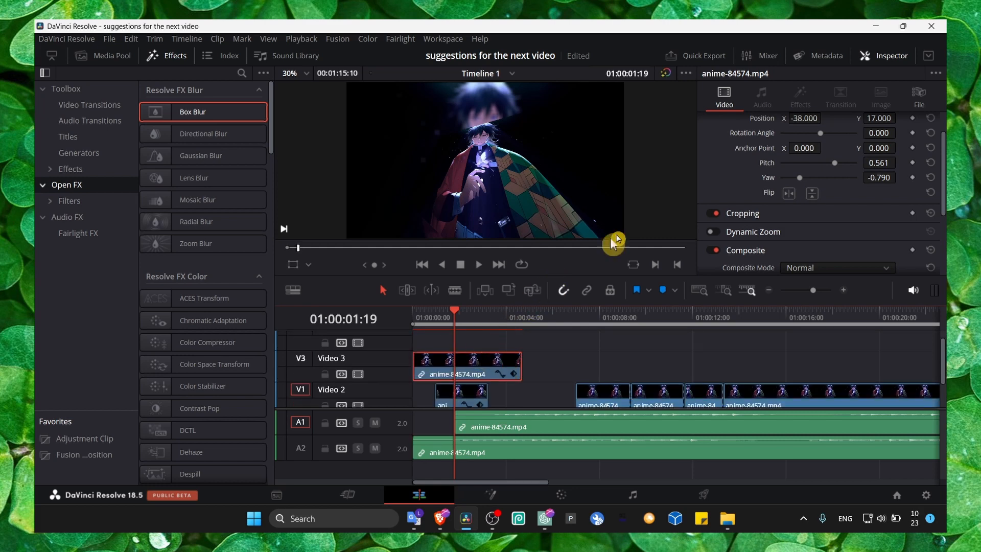
{"action": "left_click", "coordinate": [470, 390]}
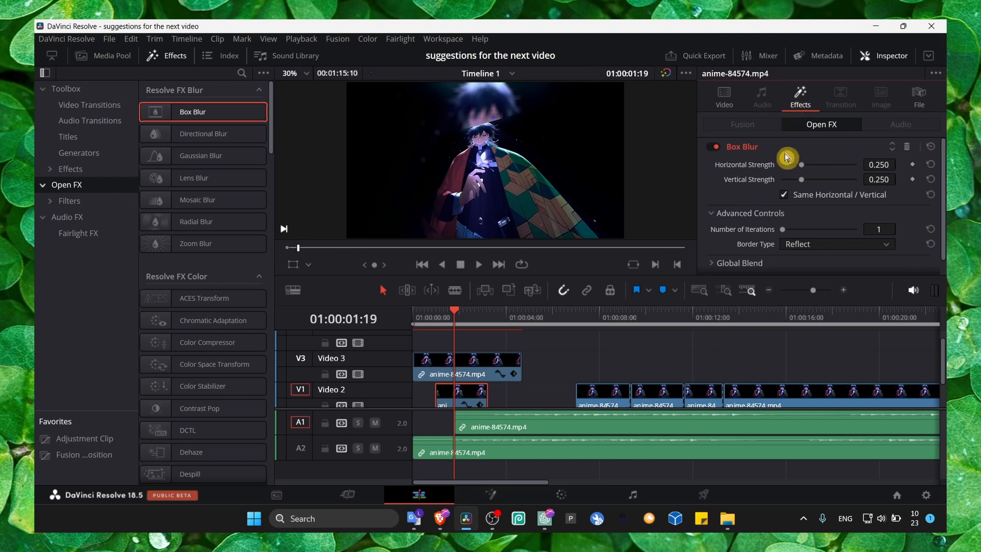
{"action": "mouse_move", "coordinate": [801, 164]}
{"action": "left_mouse_down"}
{"action": "mouse_move", "coordinate": [853, 166]}
{"action": "mouse_move", "coordinate": [810, 167]}
{"action": "left_mouse_up"}
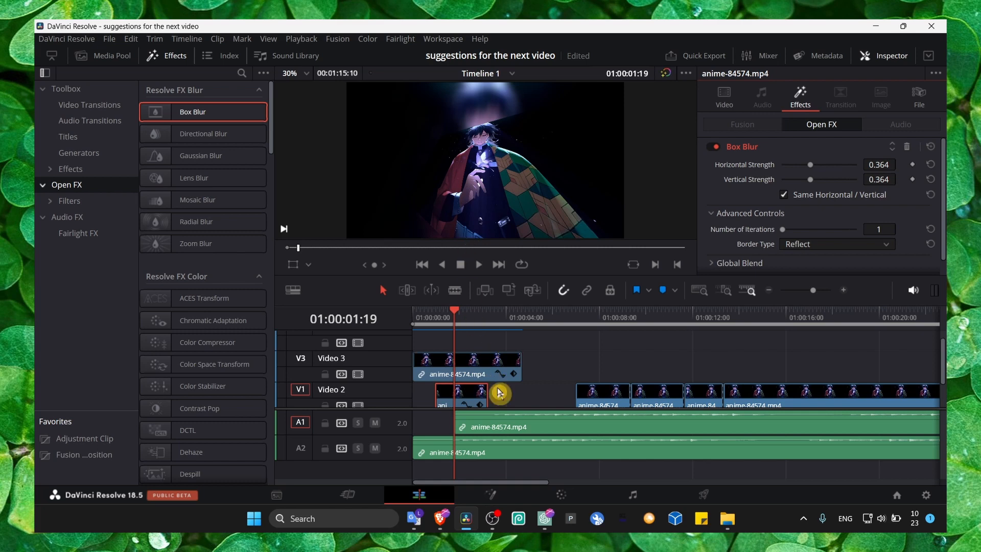
{"action": "left_click", "coordinate": [492, 517]}
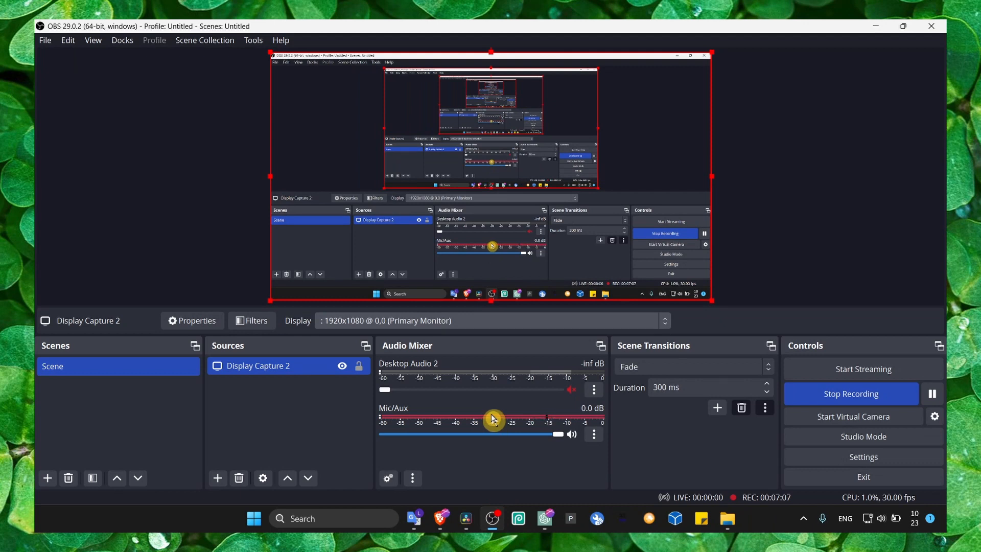